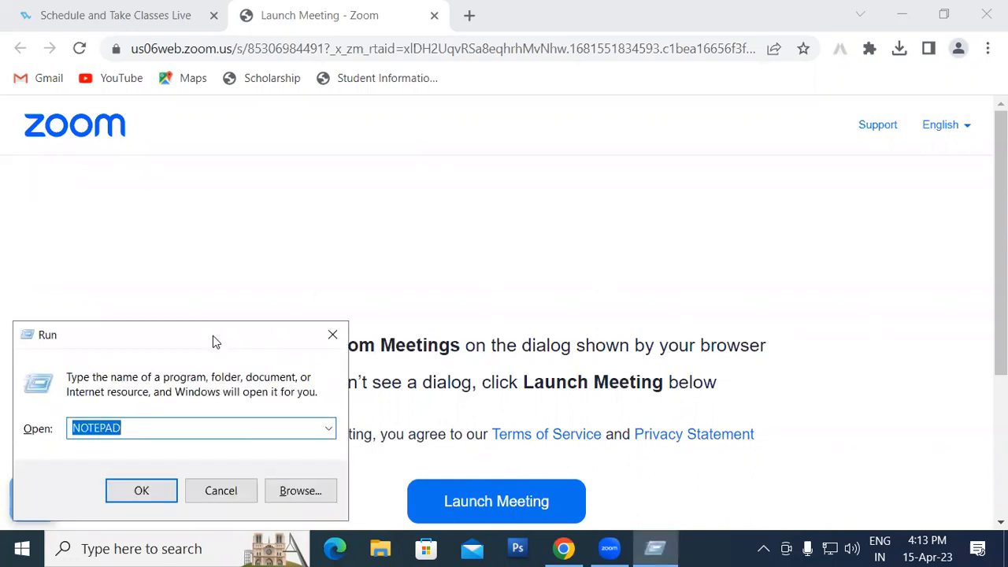
# - Launch Notepad from the Run dialog and maximize its empty window
pyautogui.moveTo(213, 336); pyautogui.dragTo(516, 216)
pyautogui.click(469, 379)
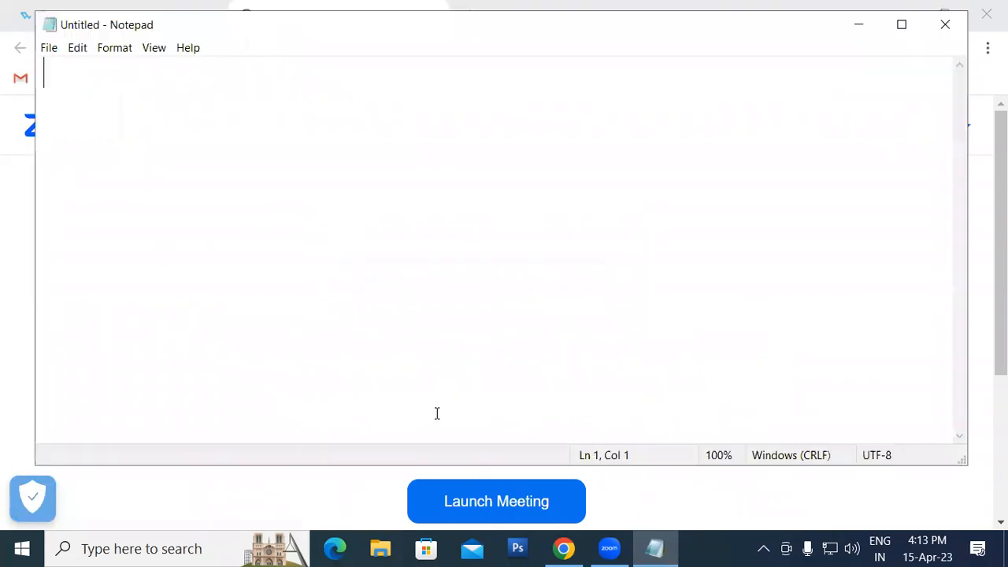
pyautogui.click(902, 24)
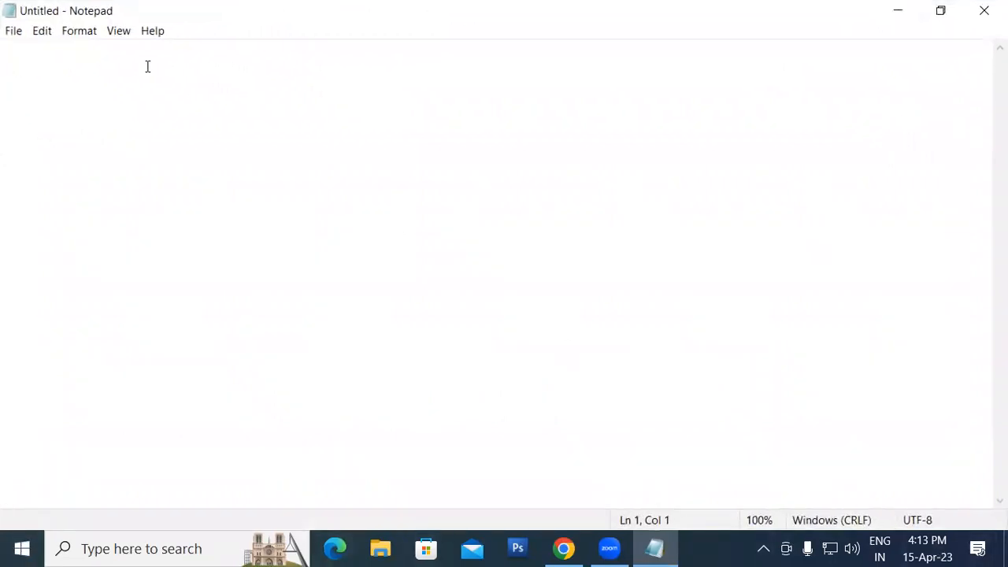
pyautogui.click(42, 31)
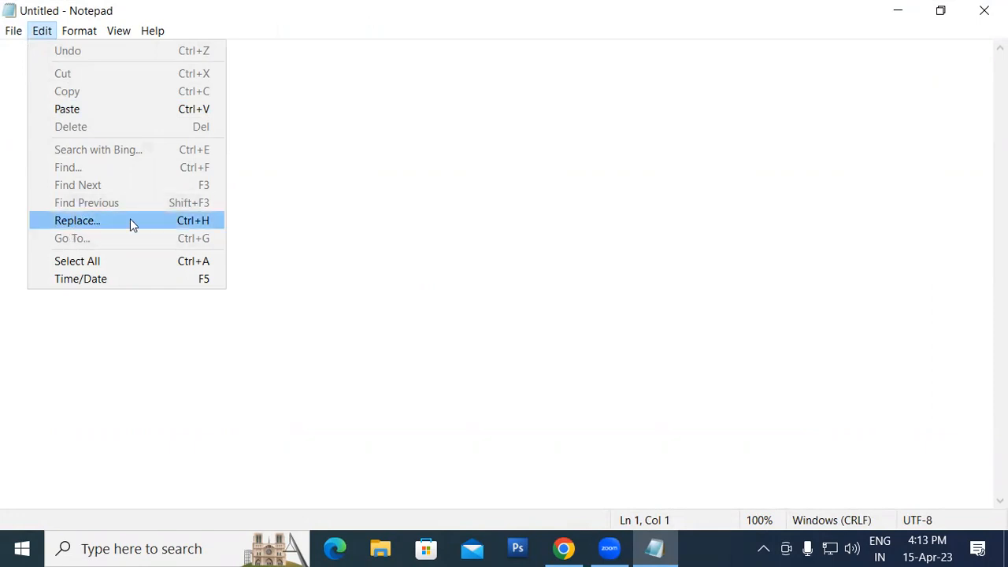
pyautogui.click(351, 222)
# - Switch to Chrome and search Google for "what is notepad" in a new tab
pyautogui.click(564, 549)
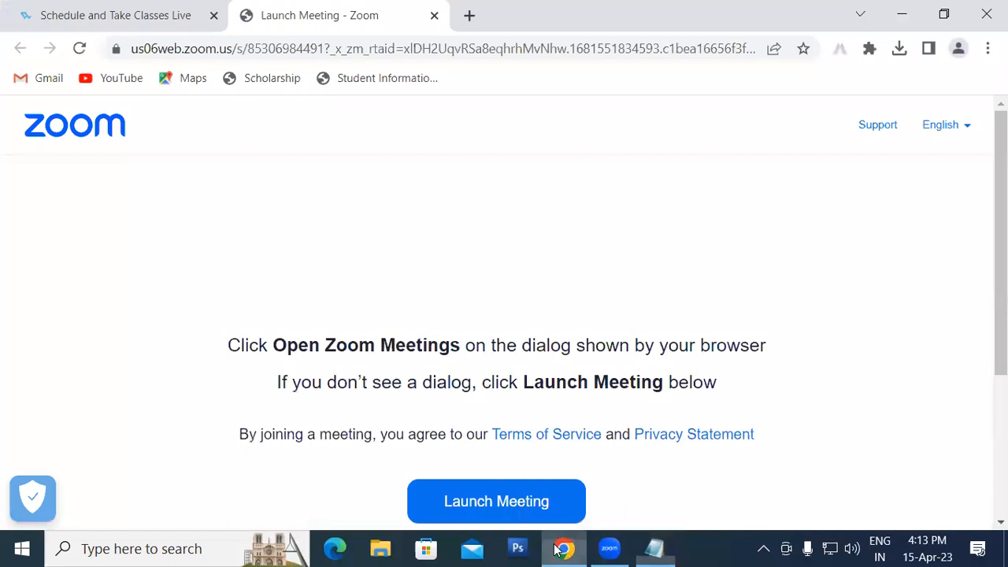
pyautogui.click(469, 15)
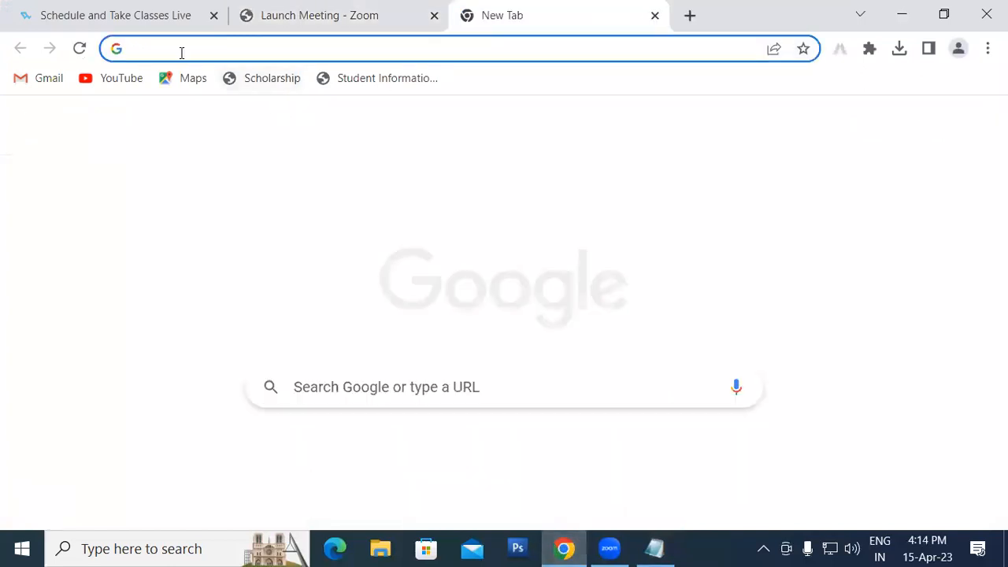
pyautogui.click(174, 48)
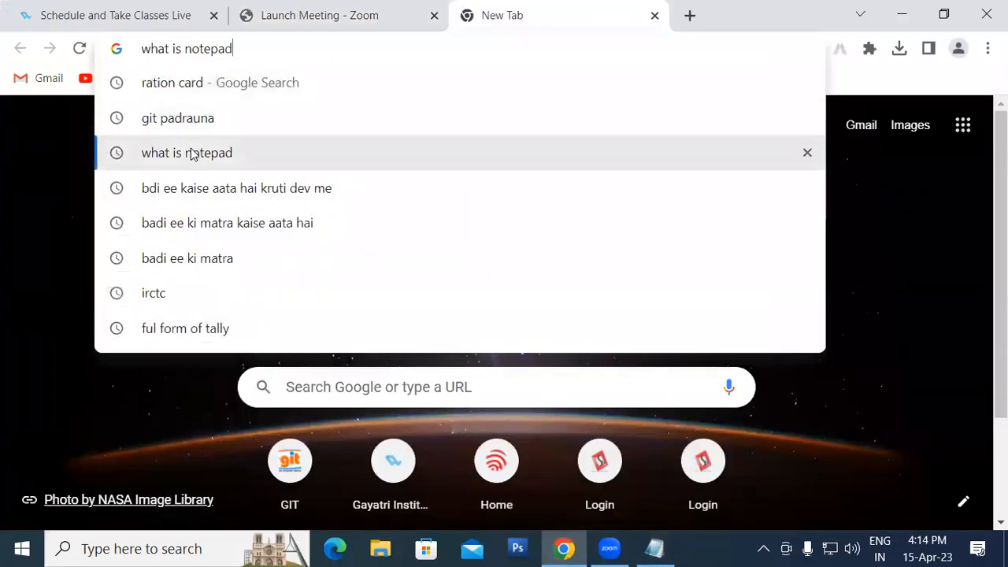
pyautogui.click(194, 153)
pyautogui.scroll(-4, 301, 252)
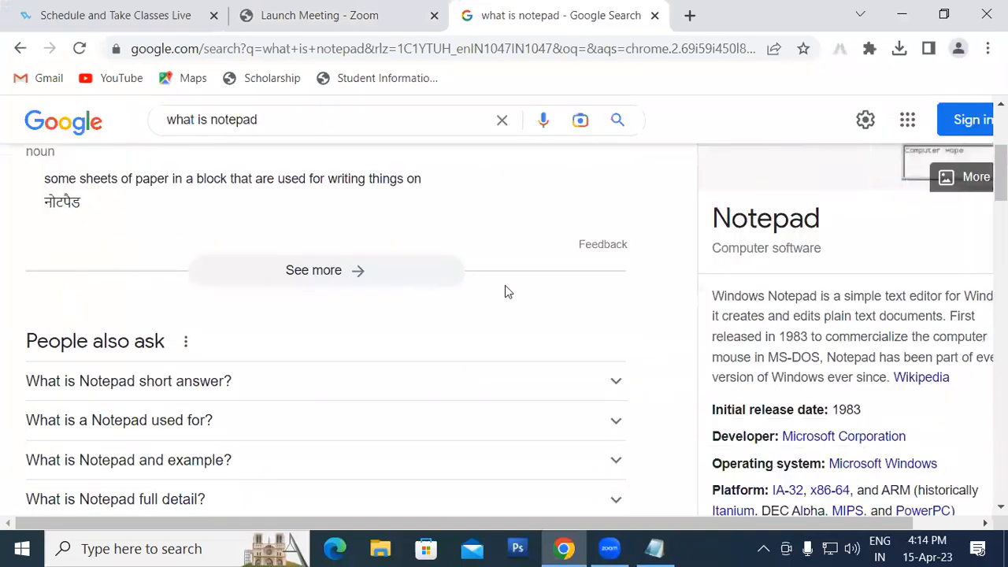
# - Copy the Windows Notepad description from the search results and paste it into the blank Notepad document
pyautogui.moveTo(711, 275); pyautogui.dragTo(889, 355)
pyautogui.press('super+c')
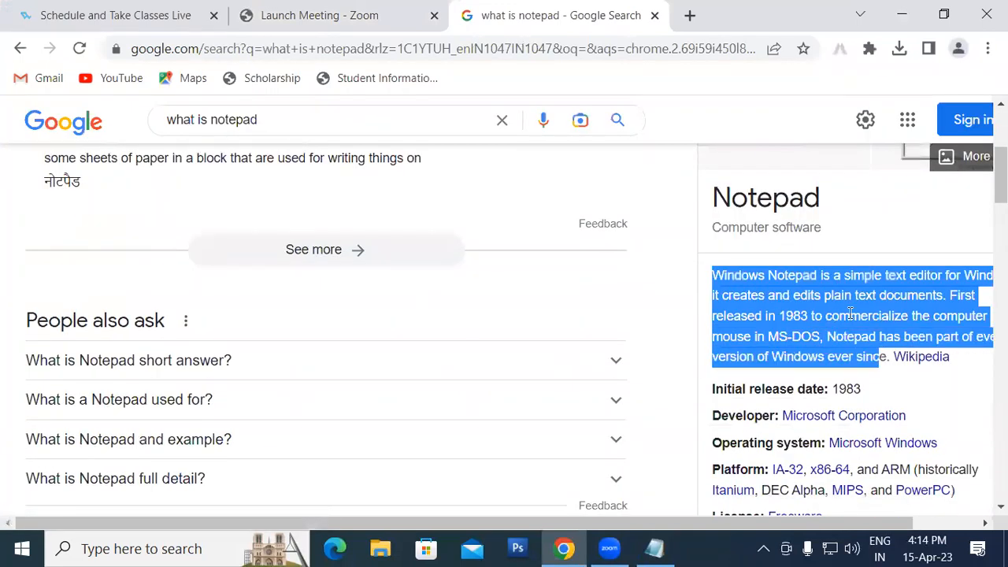
pyautogui.rightClick(836, 271)
pyautogui.click(626, 288)
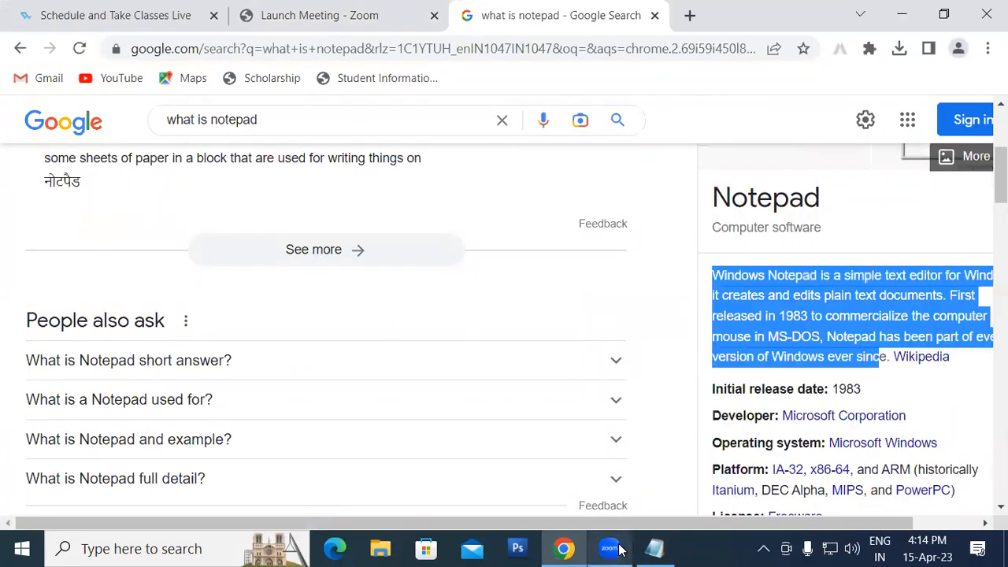
pyautogui.click(660, 549)
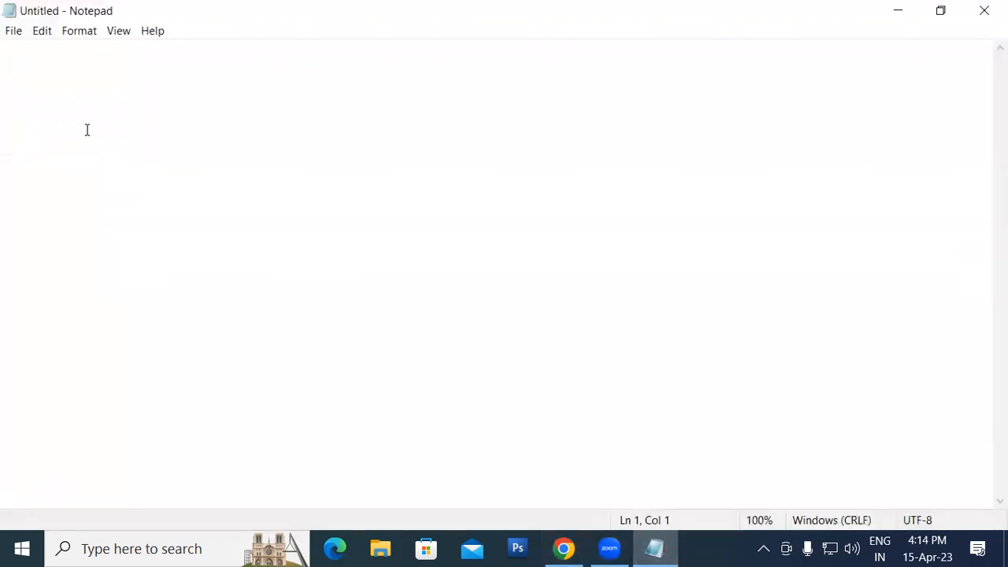
pyautogui.rightClick(59, 101)
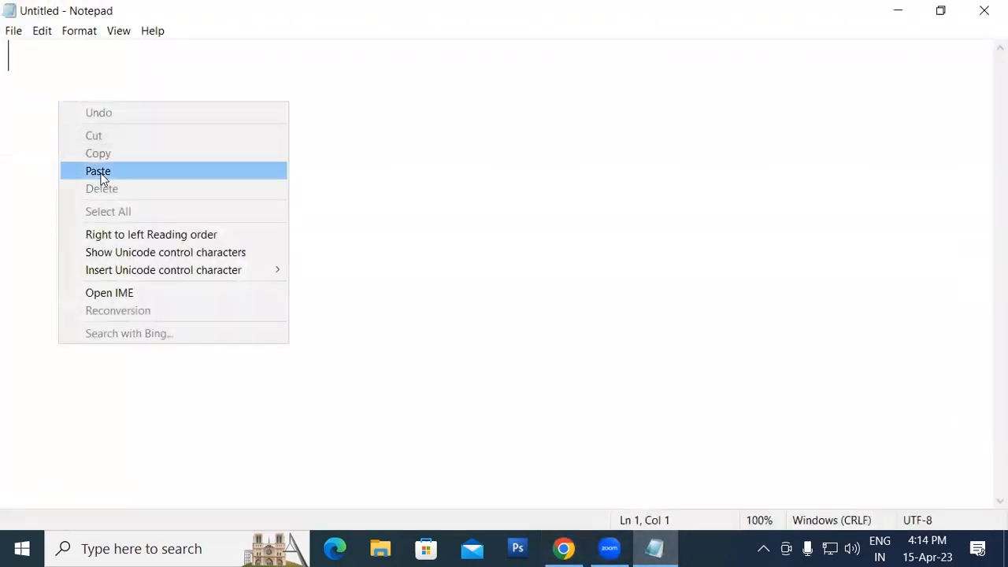
pyautogui.click(100, 173)
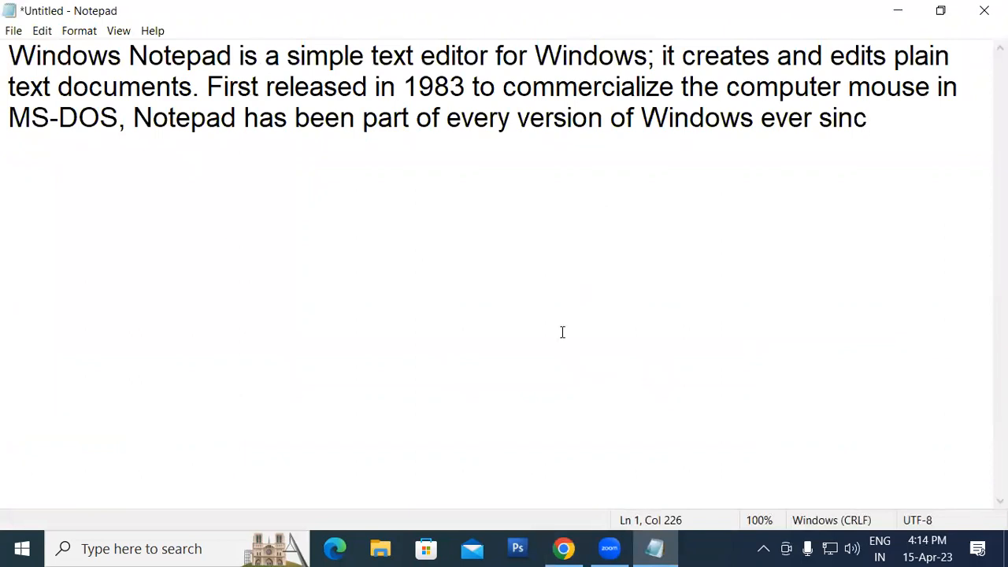
# - Duplicate the pasted paragraph by adding four copies of it starting on a new line below
pyautogui.moveTo(11, 54); pyautogui.dragTo(934, 141)
pyautogui.hotkey('ctrl', 'c')
pyautogui.click(902, 124)
pyautogui.press('Return')
pyautogui.hotkey('ctrl', 'v')
pyautogui.hotkey('ctrl', 'v')
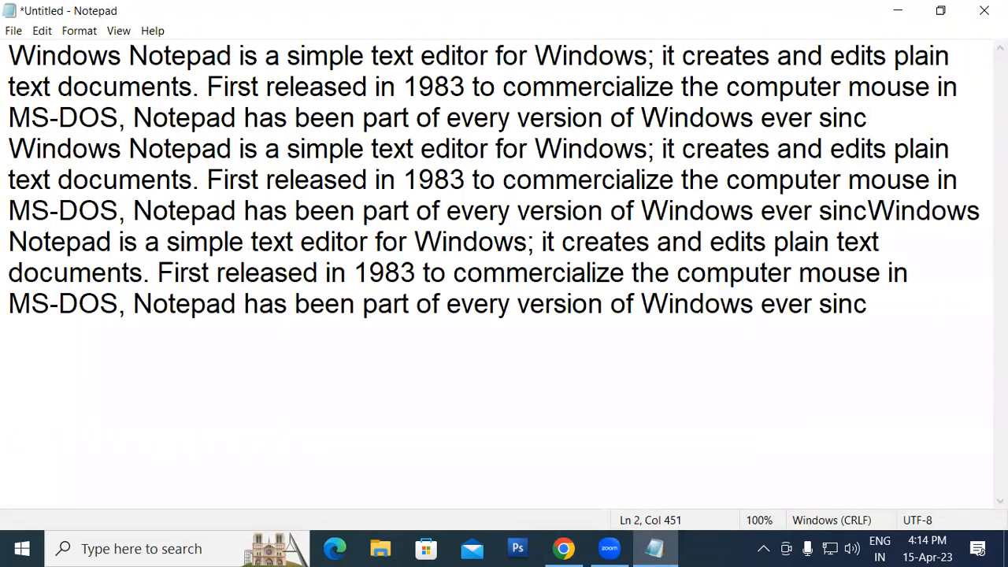
pyautogui.hotkey('ctrl', 'v')
pyautogui.hotkey('ctrl', 'v')
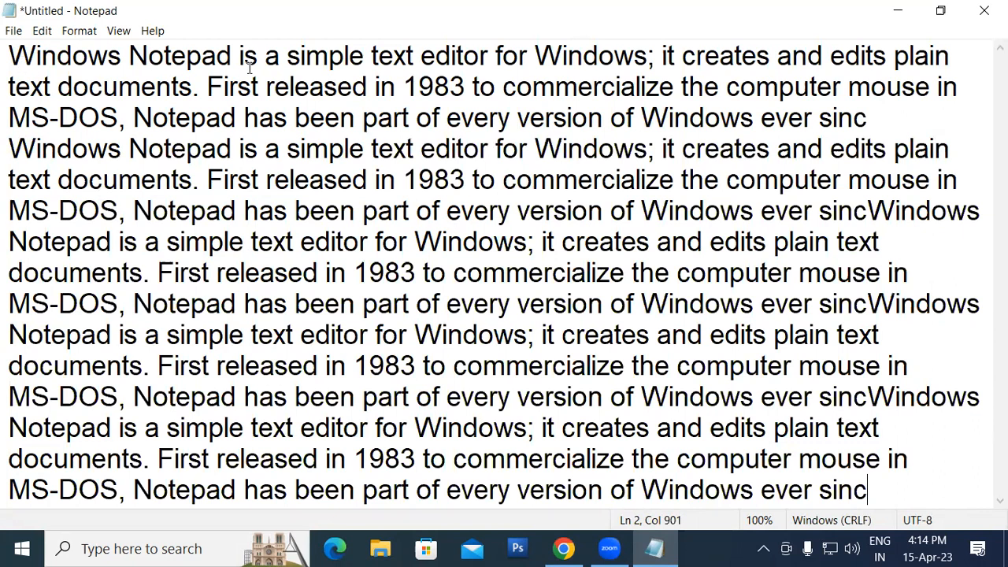
# - Examine the occurrences of the word "Notepad" throughout the duplicated text by highlighting them
pyautogui.moveTo(129, 54); pyautogui.dragTo(238, 60)
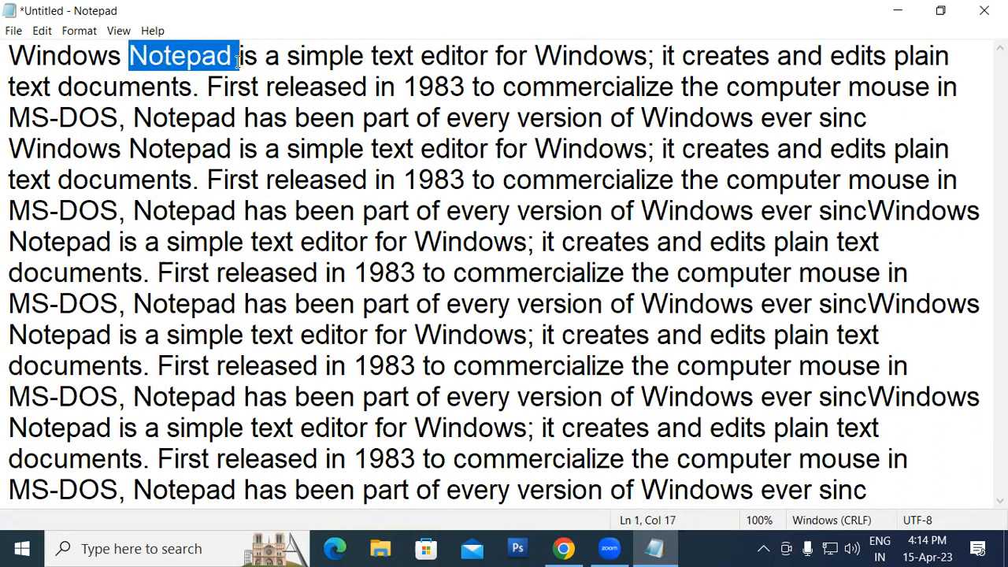
pyautogui.click(327, 156)
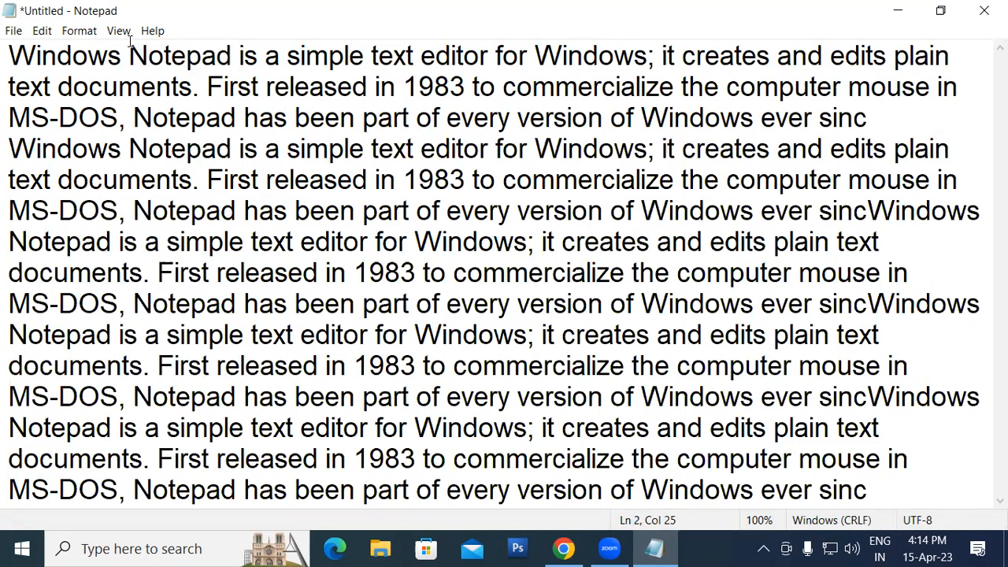
pyautogui.click(230, 55)
pyautogui.moveTo(230, 55)
pyautogui.mouseDown()
pyautogui.moveTo(130, 52)
pyautogui.moveTo(240, 57)
pyautogui.mouseUp()
pyautogui.click(130, 52)
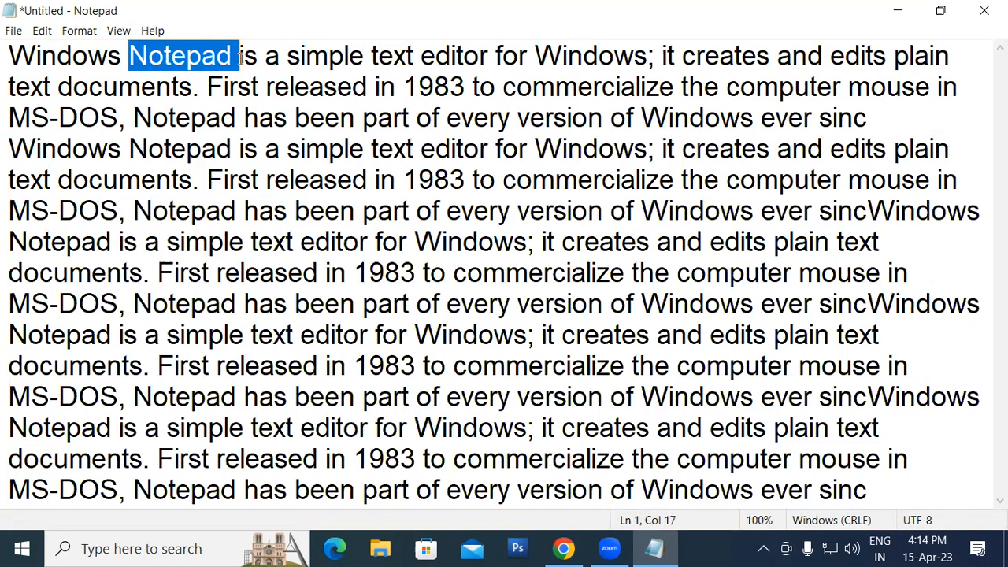
pyautogui.click(240, 56)
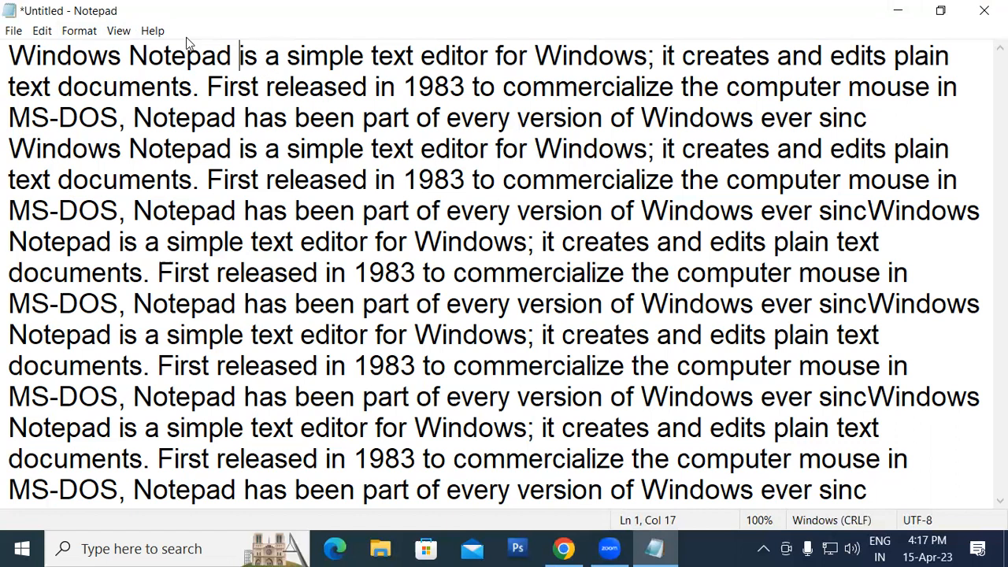
pyautogui.moveTo(133, 55); pyautogui.dragTo(214, 63)
pyautogui.click(215, 63)
pyautogui.hotkey('shift', 'Right')
pyautogui.moveTo(212, 52); pyautogui.dragTo(148, 53)
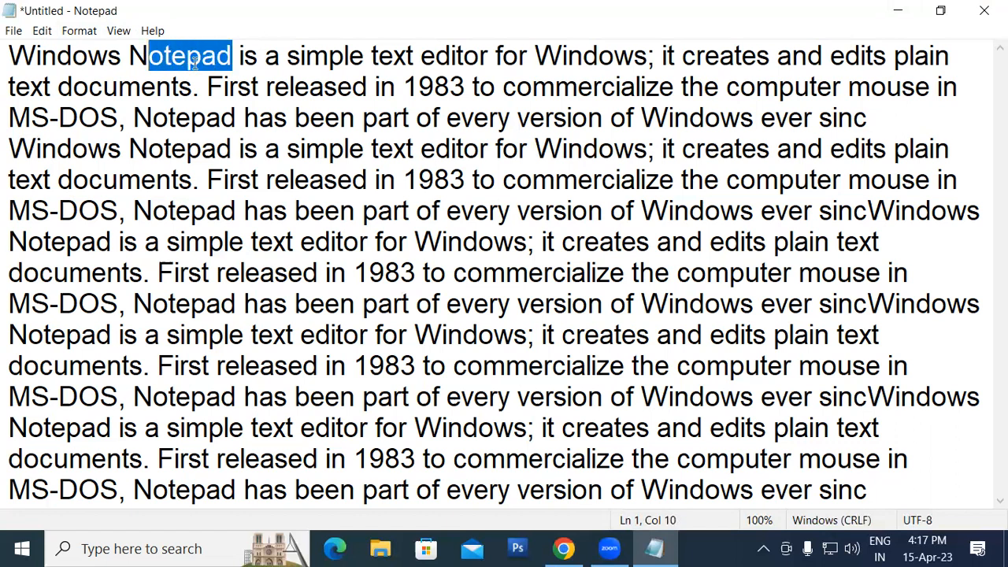
pyautogui.click(203, 122)
pyautogui.moveTo(235, 118); pyautogui.dragTo(118, 118)
pyautogui.moveTo(232, 148); pyautogui.dragTo(148, 148)
pyautogui.moveTo(236, 211); pyautogui.dragTo(135, 208)
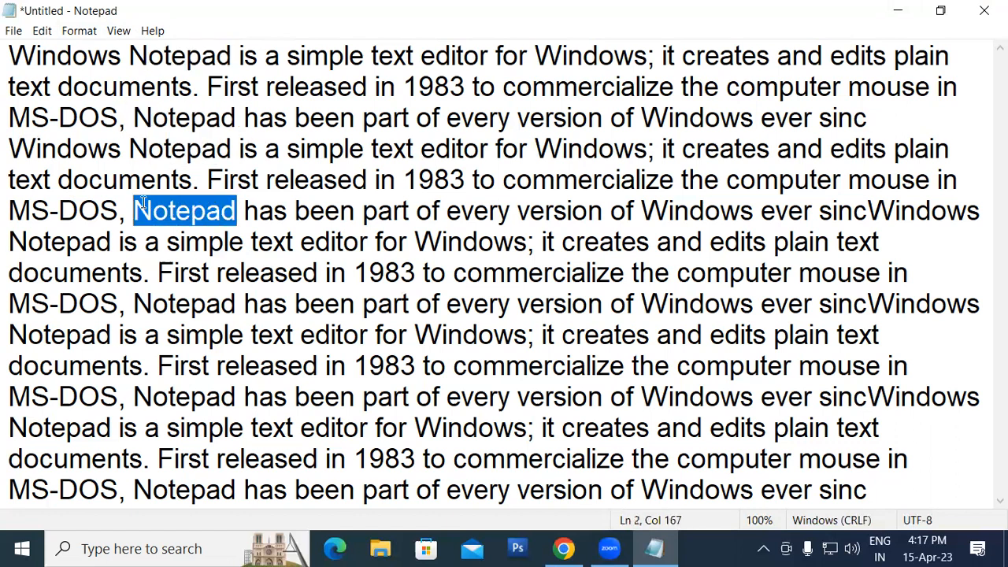
pyautogui.click(445, 355)
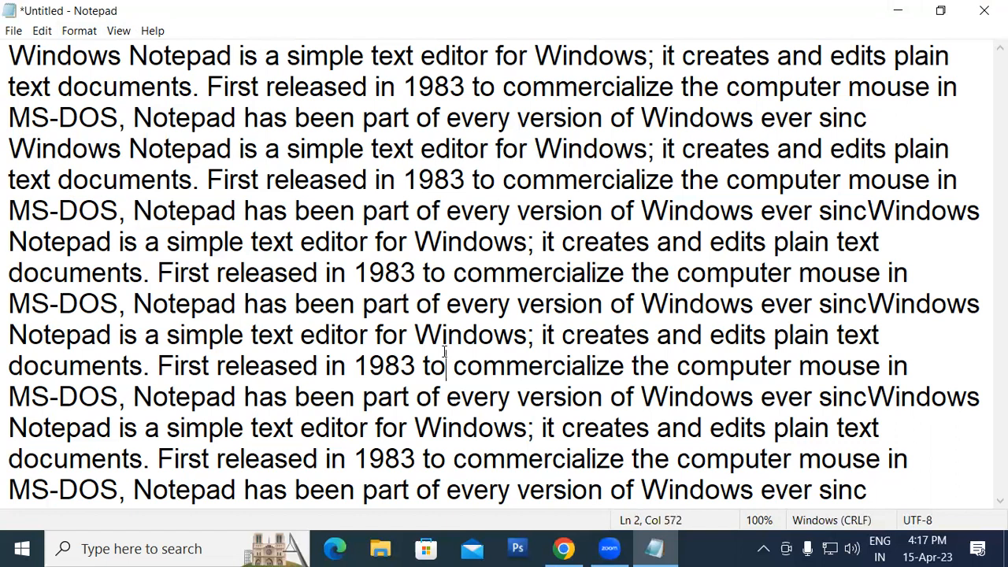
# - Open the Replace dialog from the start of the document and set the search term to "Notepad"
pyautogui.click(15, 53)
pyautogui.click(41, 35)
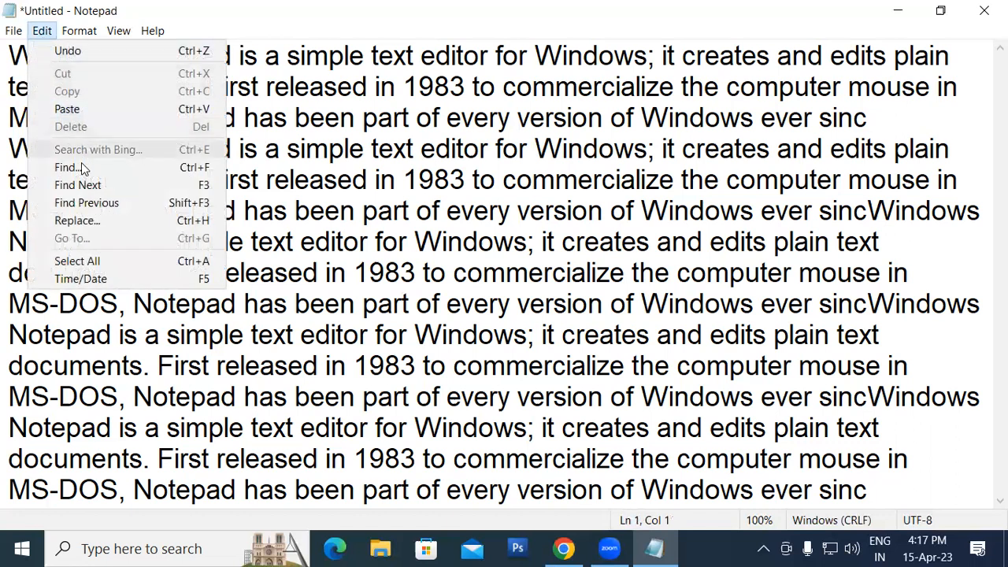
pyautogui.click(124, 222)
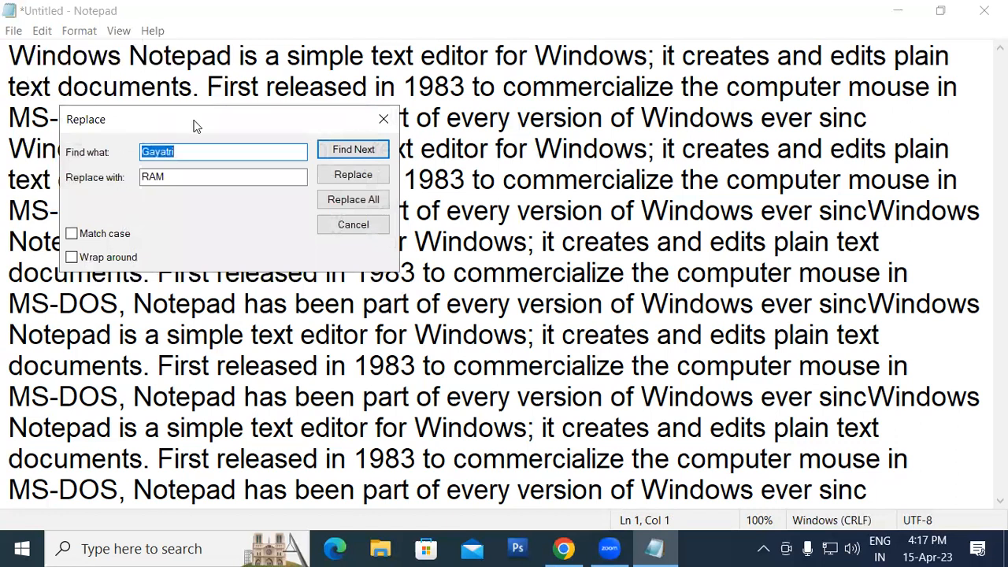
pyautogui.moveTo(196, 126); pyautogui.dragTo(352, 296)
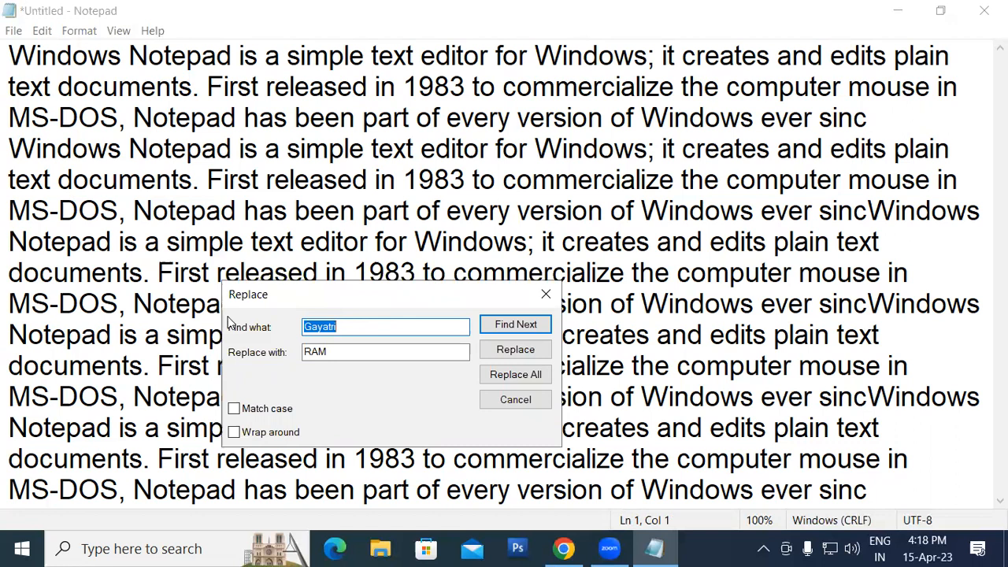
pyautogui.moveTo(320, 287); pyautogui.dragTo(308, 239)
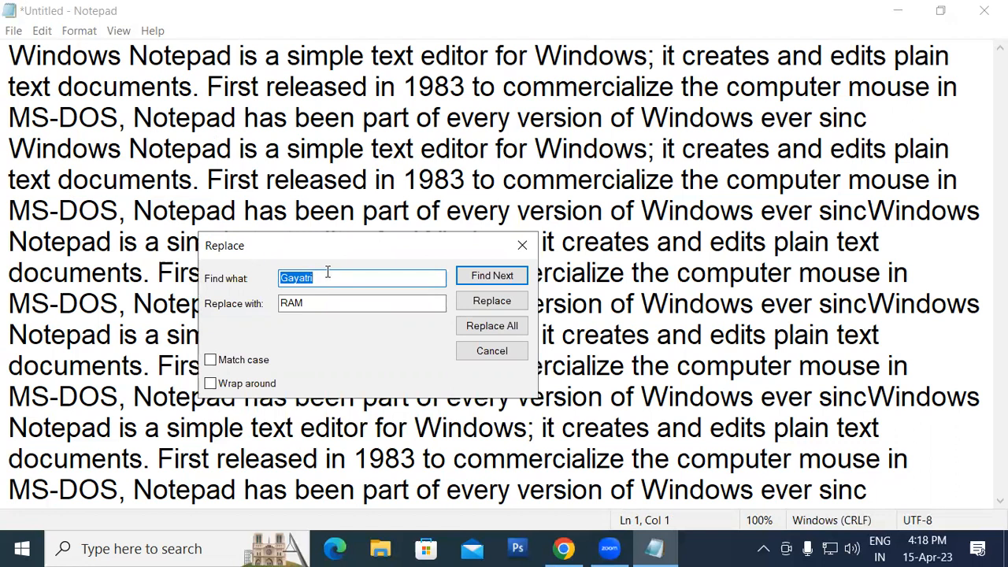
pyautogui.write('Notepad')
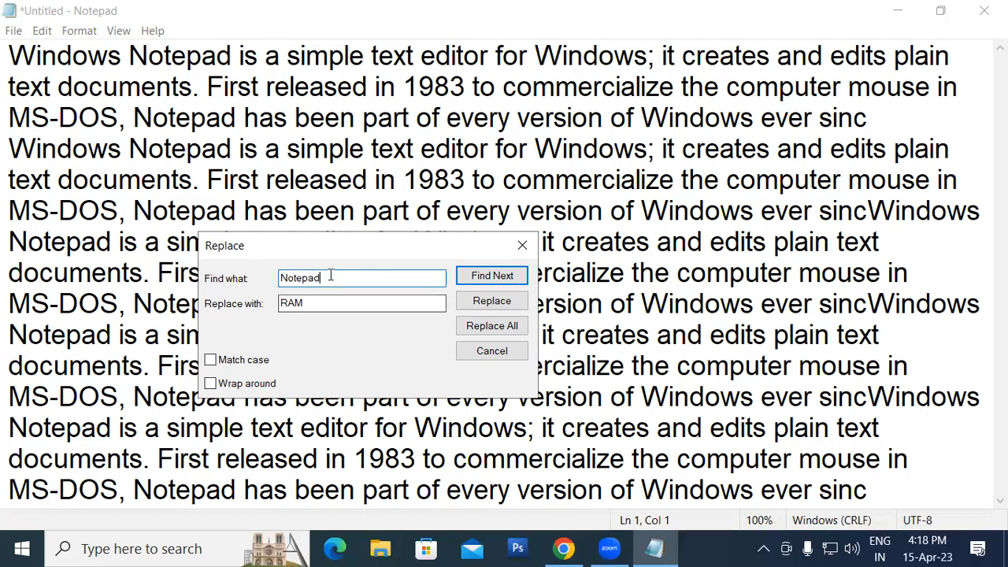
# - Set the replacement text for "Notepad" to "Wordpad"
pyautogui.moveTo(328, 277); pyautogui.dragTo(281, 275)
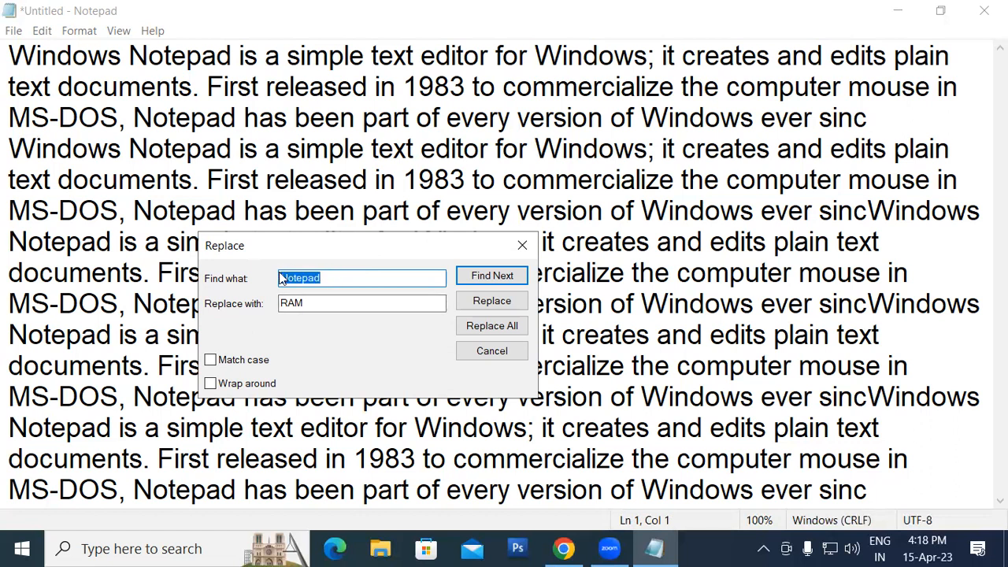
pyautogui.moveTo(327, 277); pyautogui.dragTo(280, 276)
pyautogui.click(307, 302)
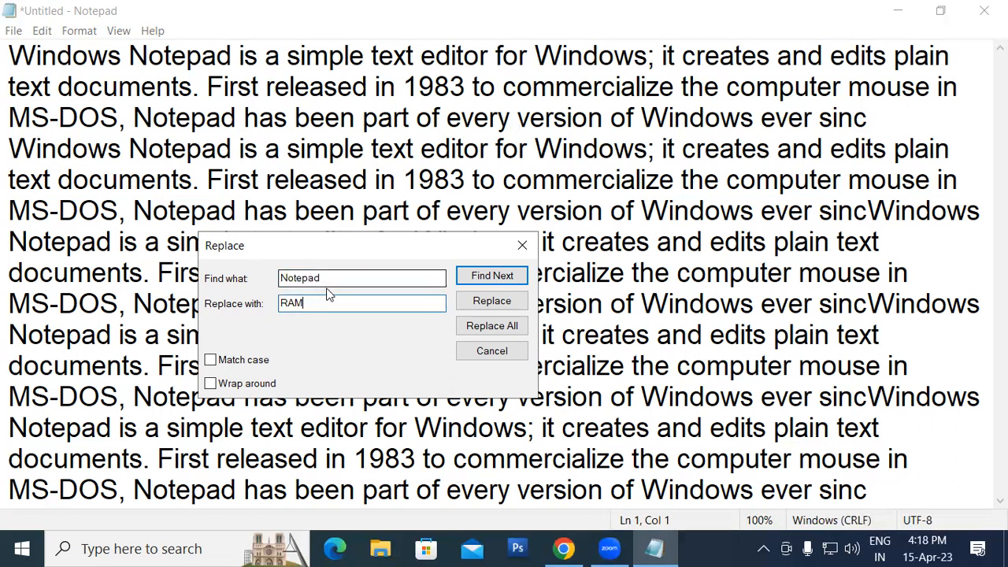
pyautogui.doubleClick(311, 302)
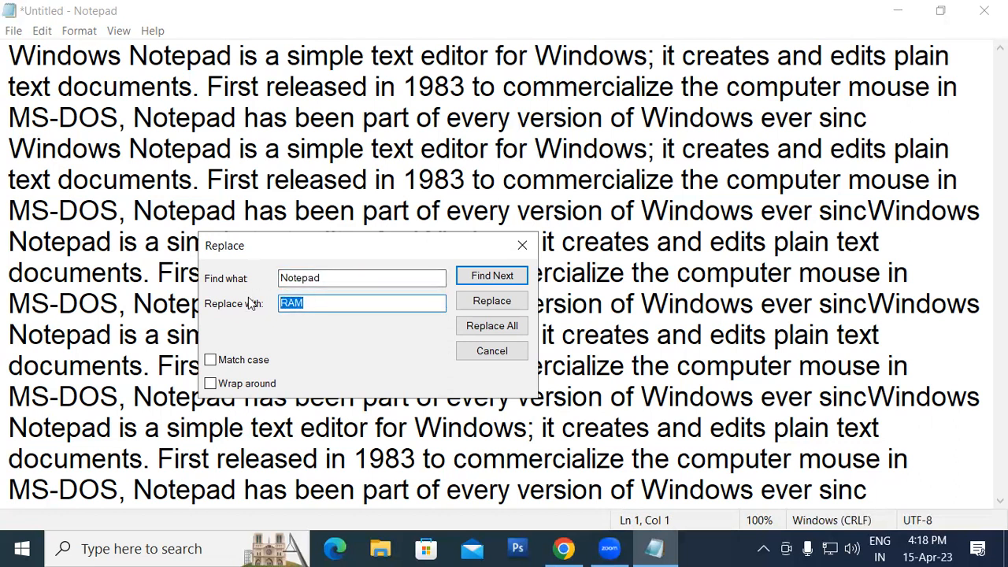
pyautogui.write('Wordpad')
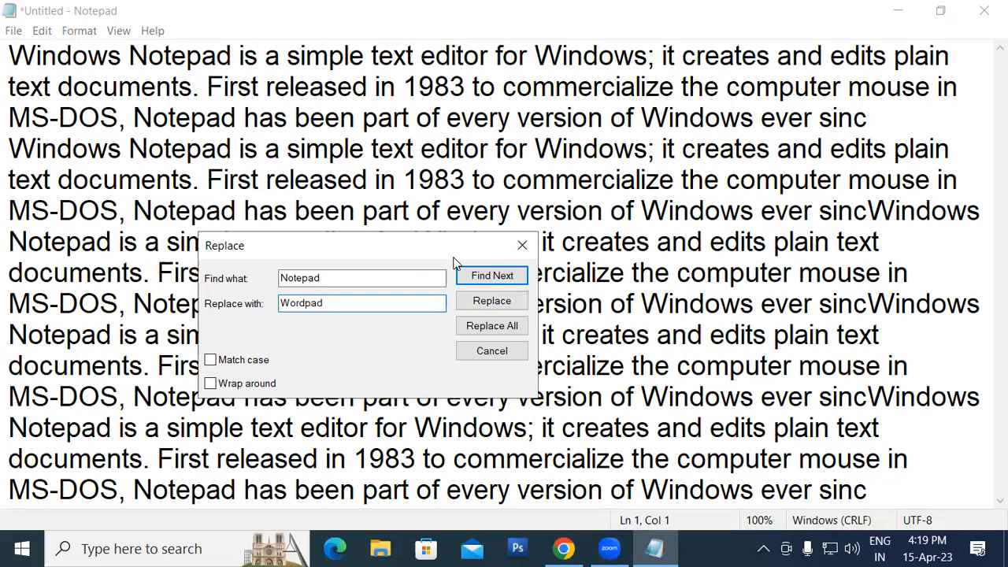
# - Replace the first occurrence of "Notepad" with "Wordpad" individually and all remaining occurrences at once, closing the dialog when done
pyautogui.click(486, 306)
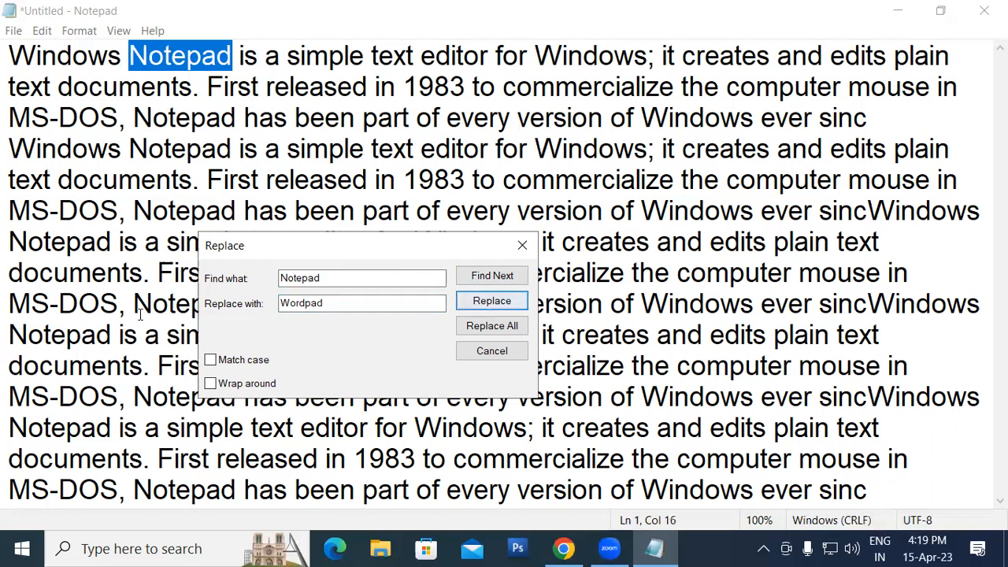
pyautogui.click(492, 302)
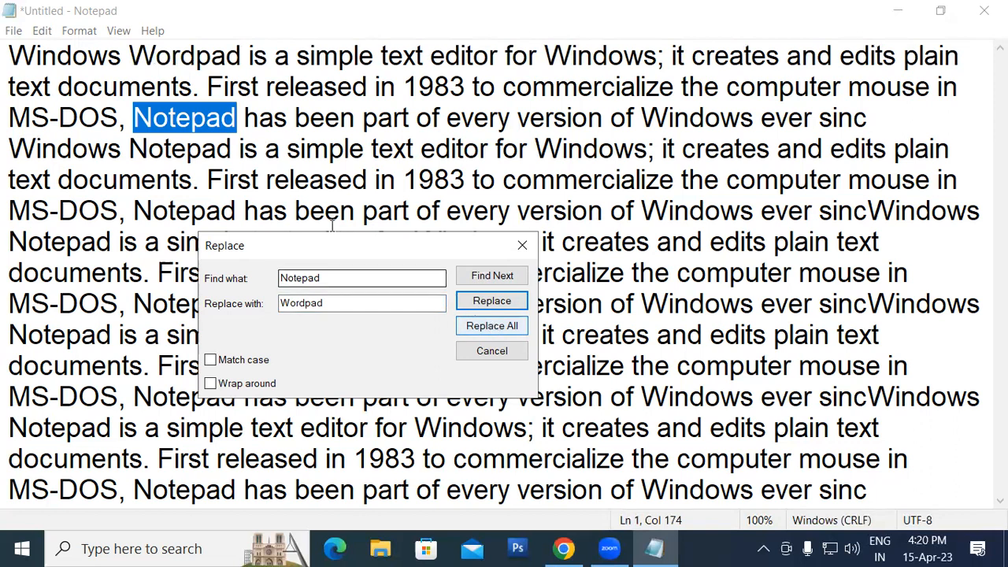
pyautogui.moveTo(394, 239); pyautogui.dragTo(704, 117)
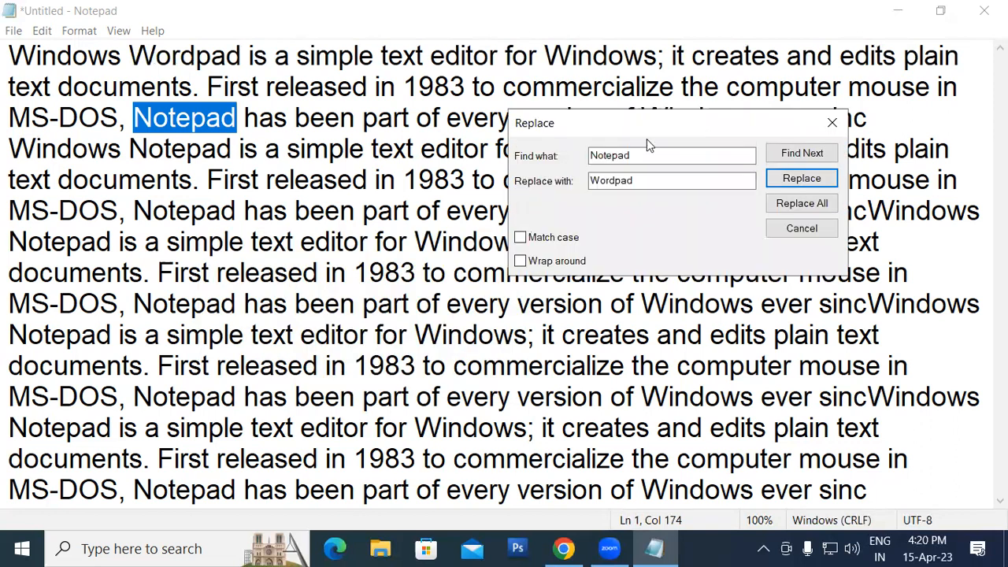
pyautogui.click(790, 210)
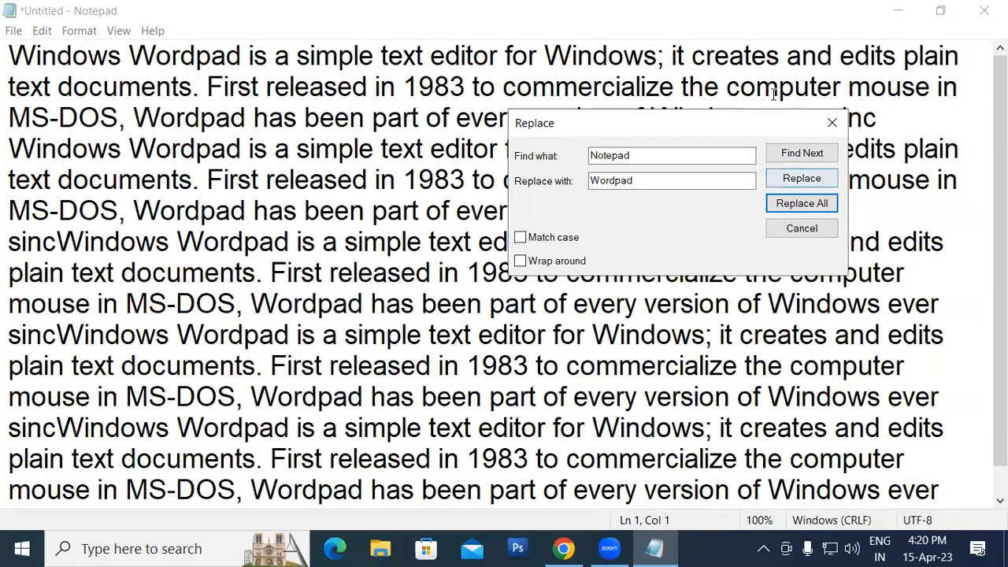
pyautogui.click(786, 170)
pyautogui.click(795, 231)
pyautogui.click(799, 226)
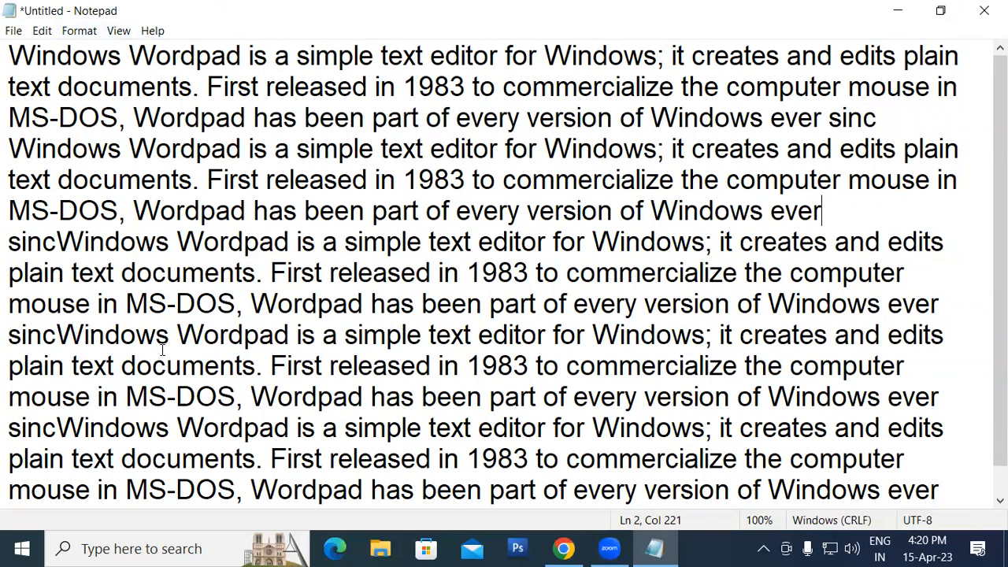
# - Open the Replace dialog and set the search term to "Wordpad"
pyautogui.click(41, 32)
pyautogui.click(126, 223)
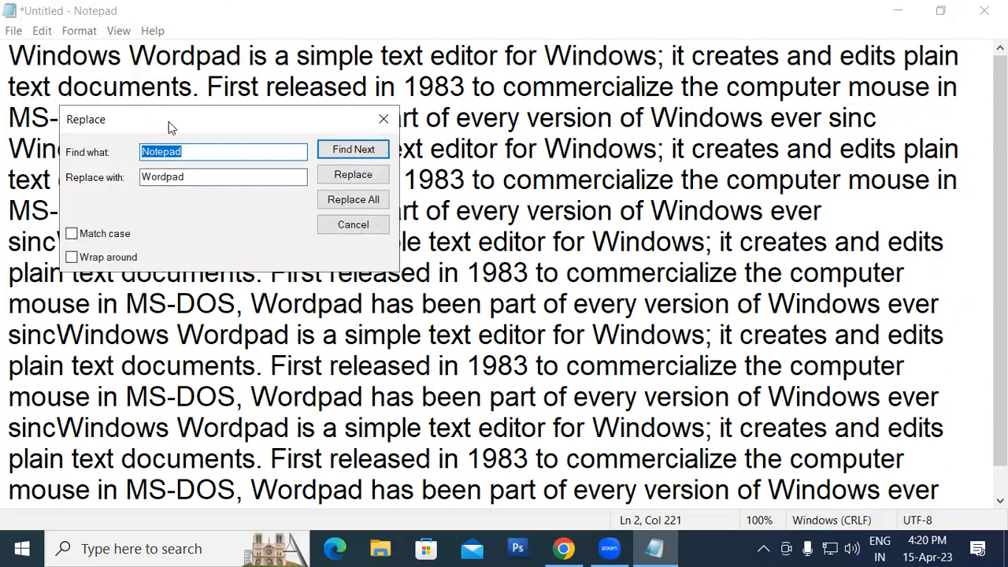
pyautogui.moveTo(189, 119); pyautogui.dragTo(477, 235)
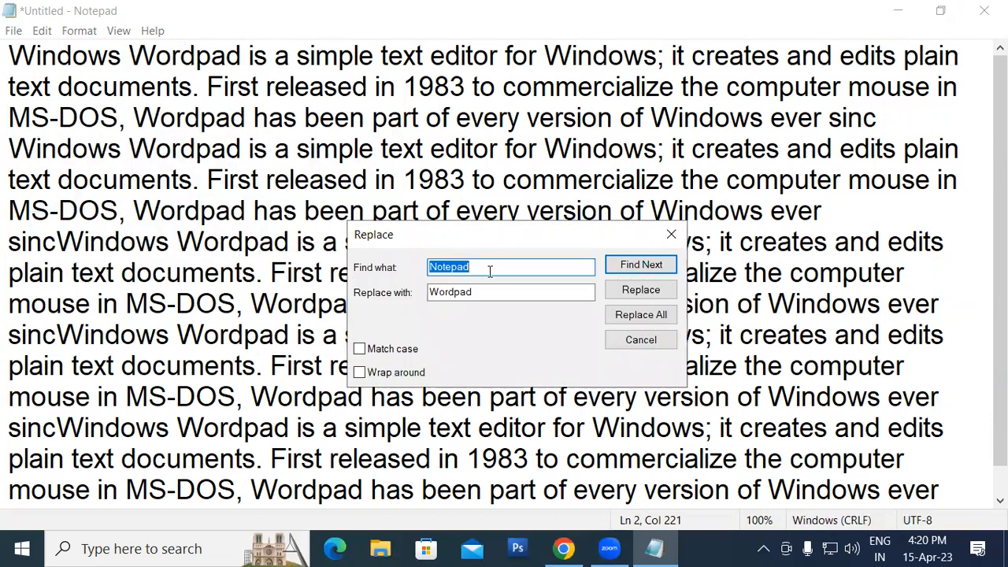
pyautogui.write('Wordpad')
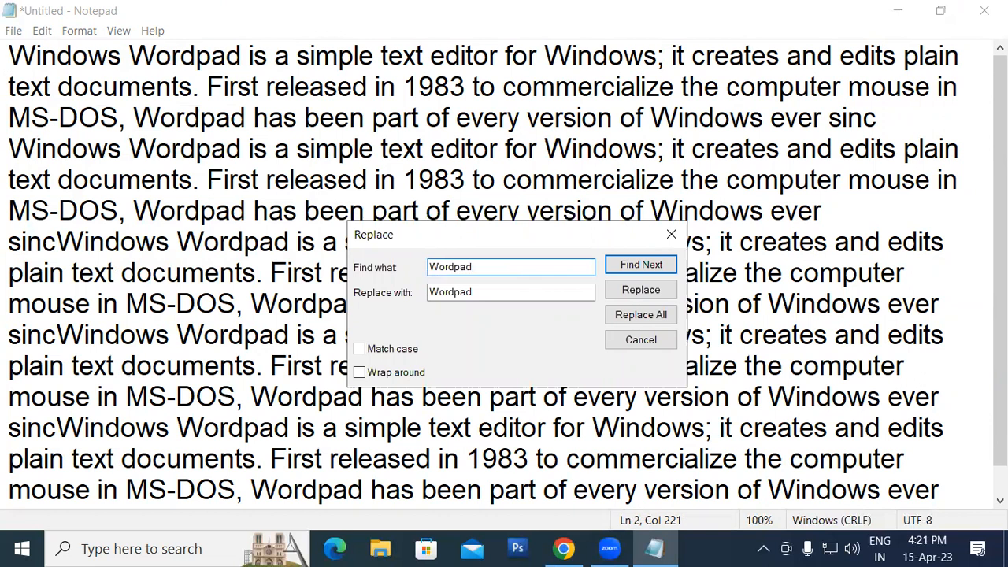
# - Set the replacement text to "GIT", replace all occurrences of "Wordpad", and close the Replace dialog
pyautogui.click(456, 297)
pyautogui.doubleClick(456, 297)
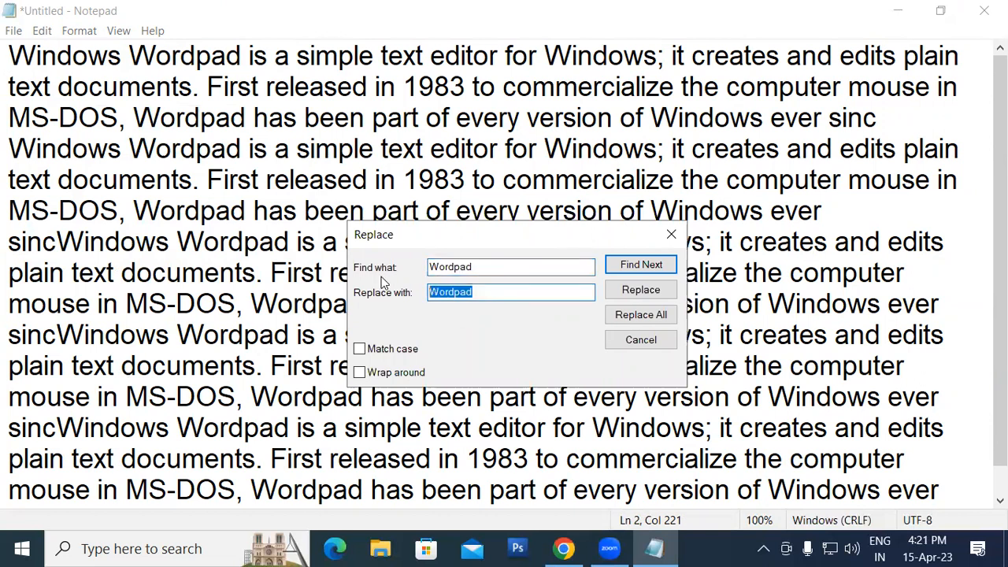
pyautogui.write('GIT')
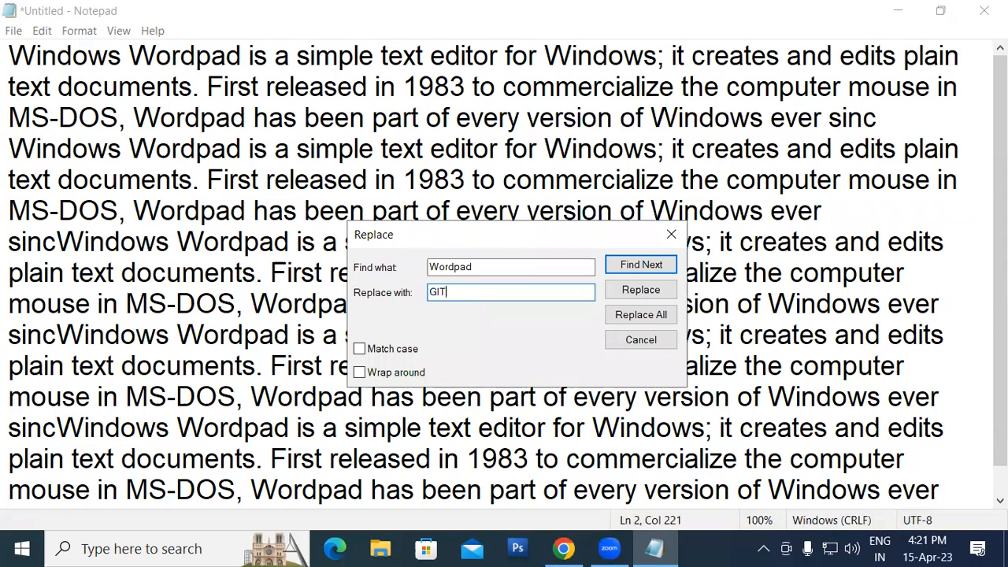
pyautogui.click(638, 317)
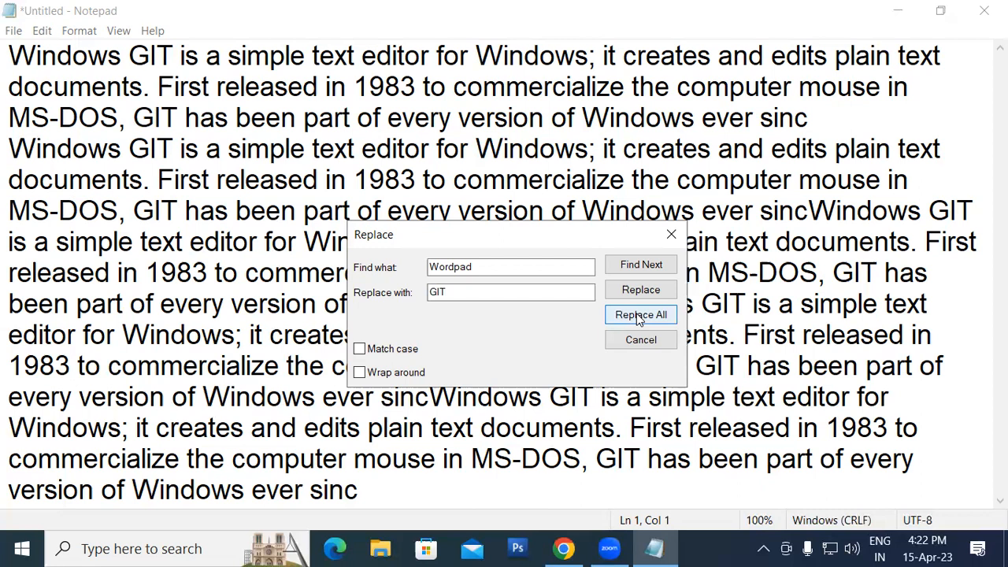
pyautogui.click(668, 234)
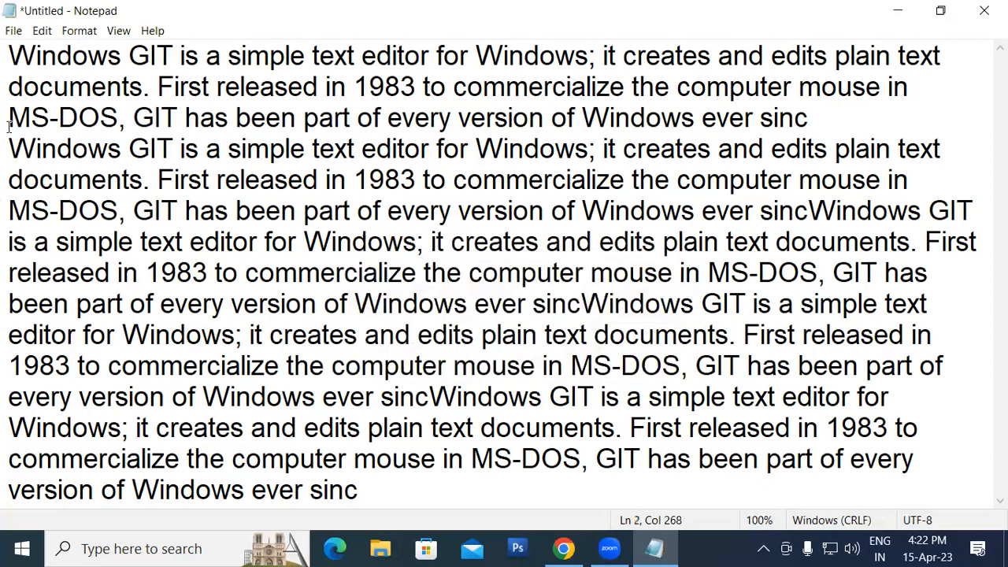
pyautogui.click(7, 63)
pyautogui.click(238, 181)
pyautogui.click(42, 30)
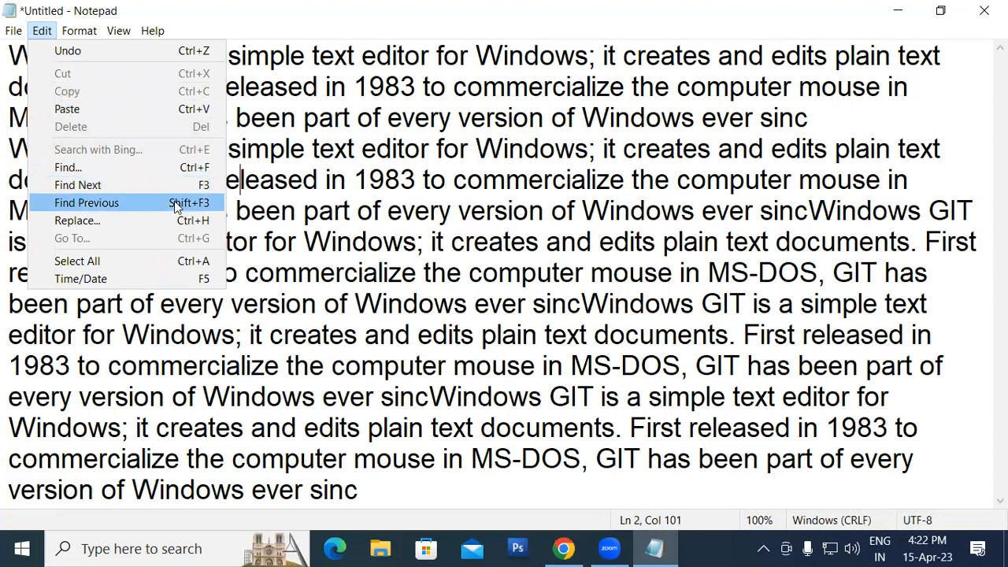
pyautogui.click(522, 272)
pyautogui.click(55, 35)
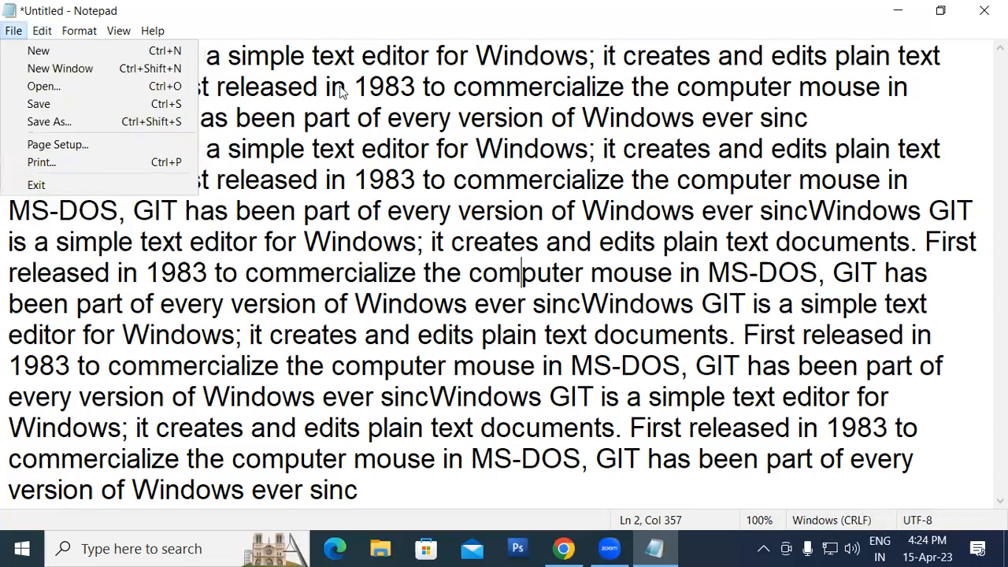
pyautogui.click(399, 118)
pyautogui.click(381, 78)
pyautogui.click(388, 118)
pyautogui.click(382, 180)
pyautogui.click(379, 209)
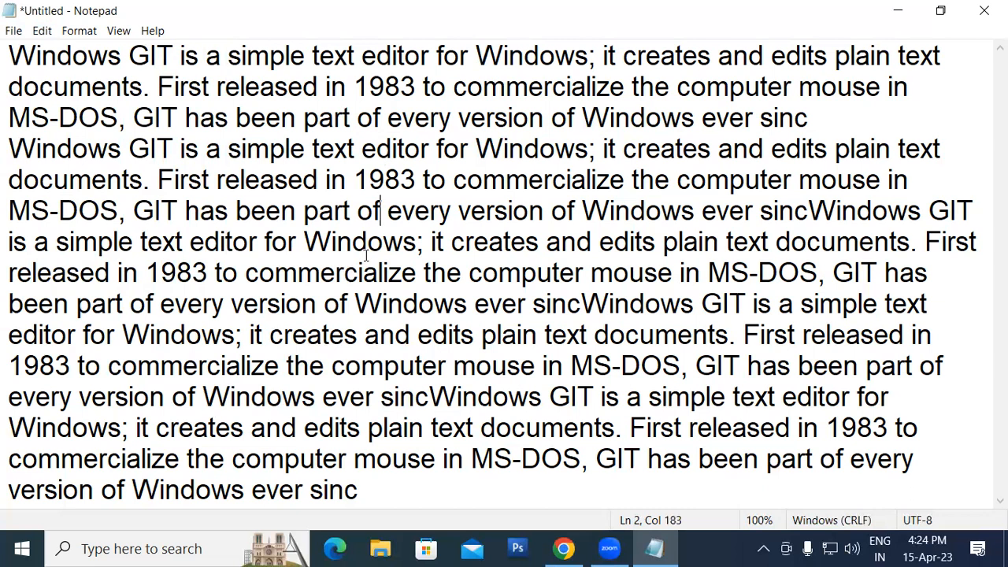
pyautogui.click(41, 31)
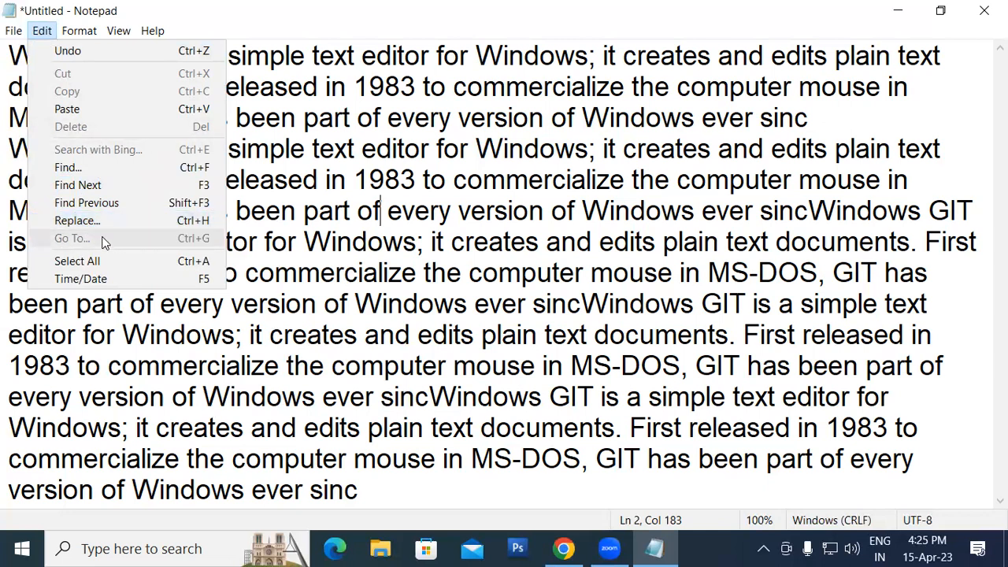
pyautogui.click(520, 260)
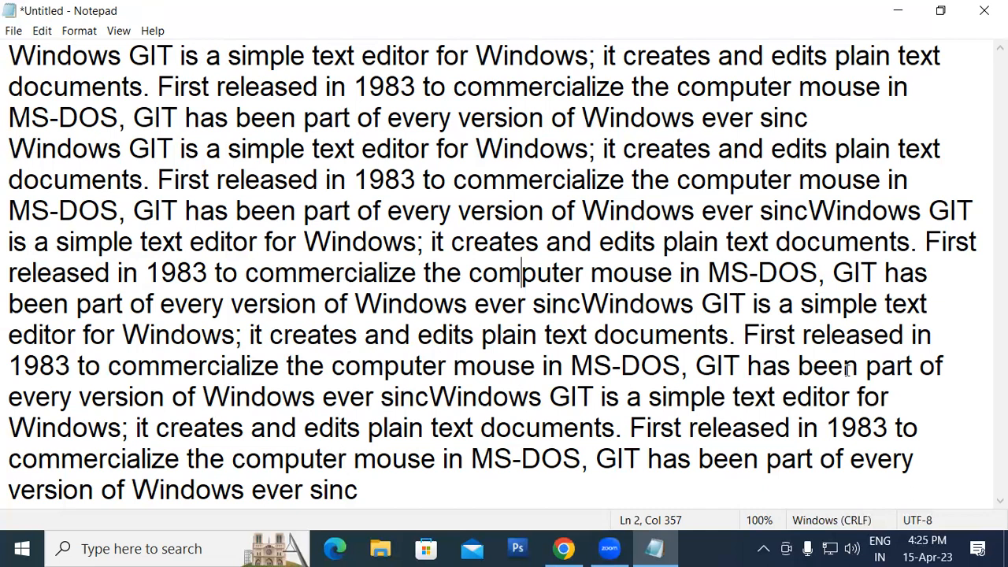
pyautogui.click(612, 549)
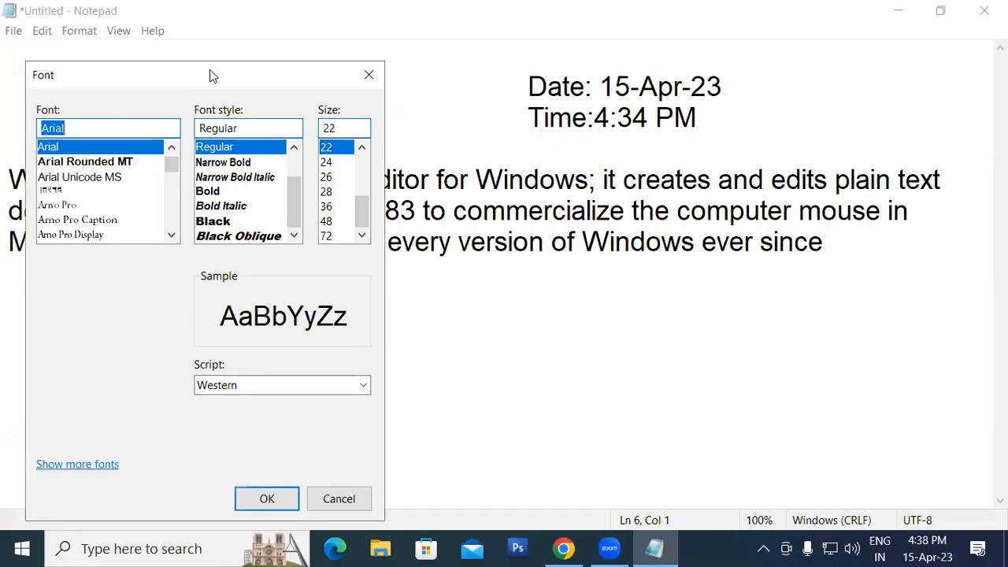
pyautogui.moveTo(209, 70); pyautogui.dragTo(337, 22)
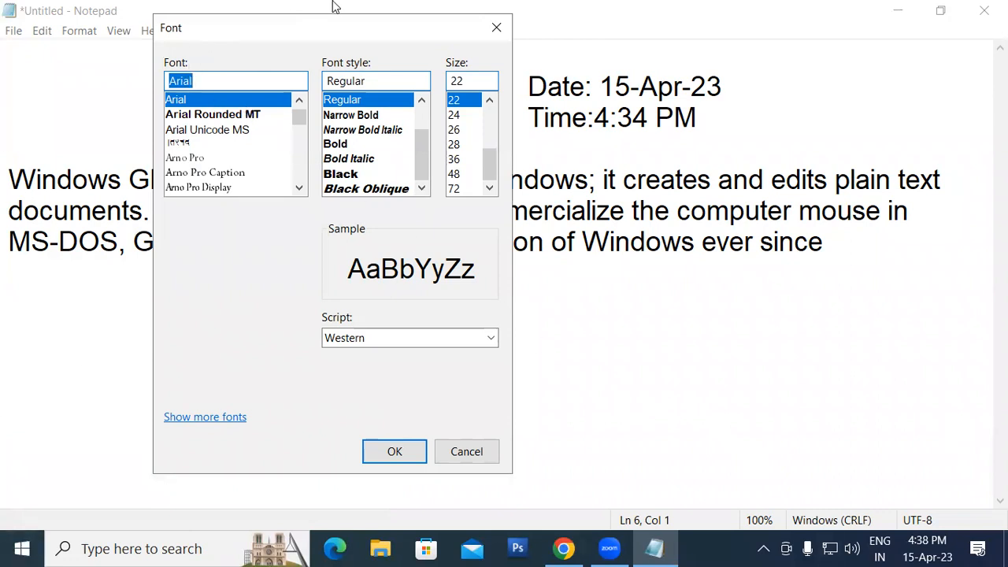
pyautogui.moveTo(255, 32)
pyautogui.mouseDown()
pyautogui.moveTo(262, 37)
pyautogui.moveTo(239, 29)
pyautogui.mouseUp()
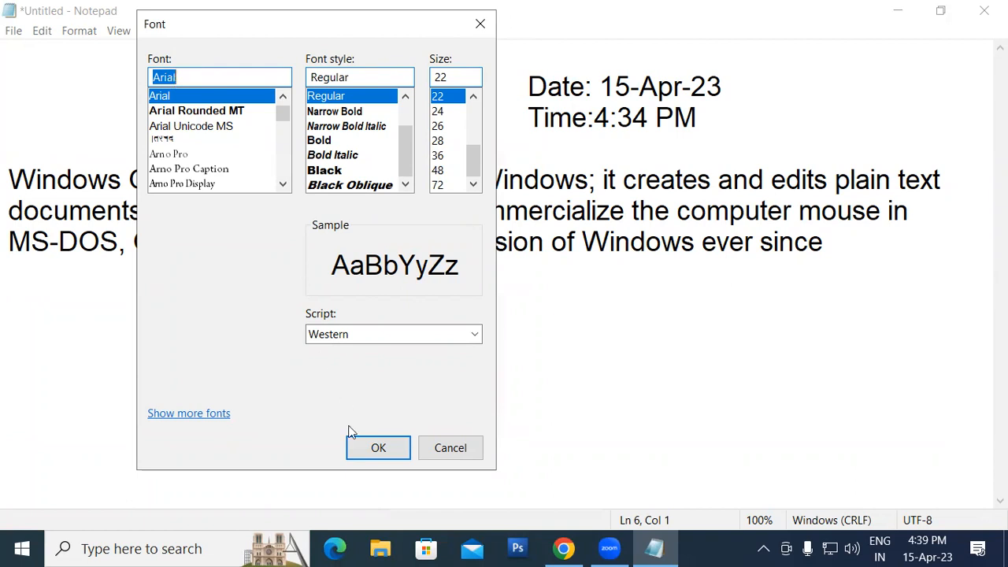
pyautogui.click(931, 516)
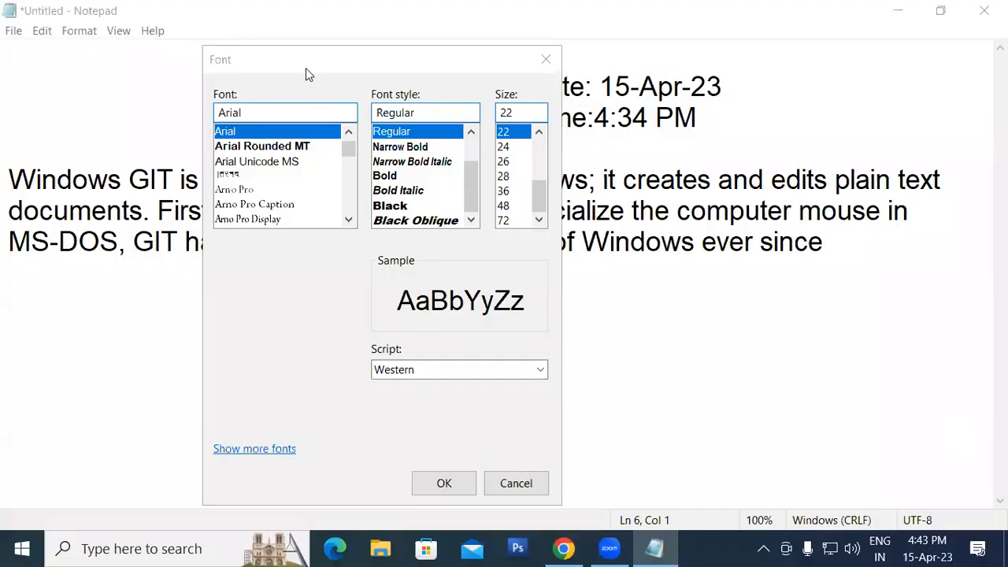
pyautogui.click(319, 77)
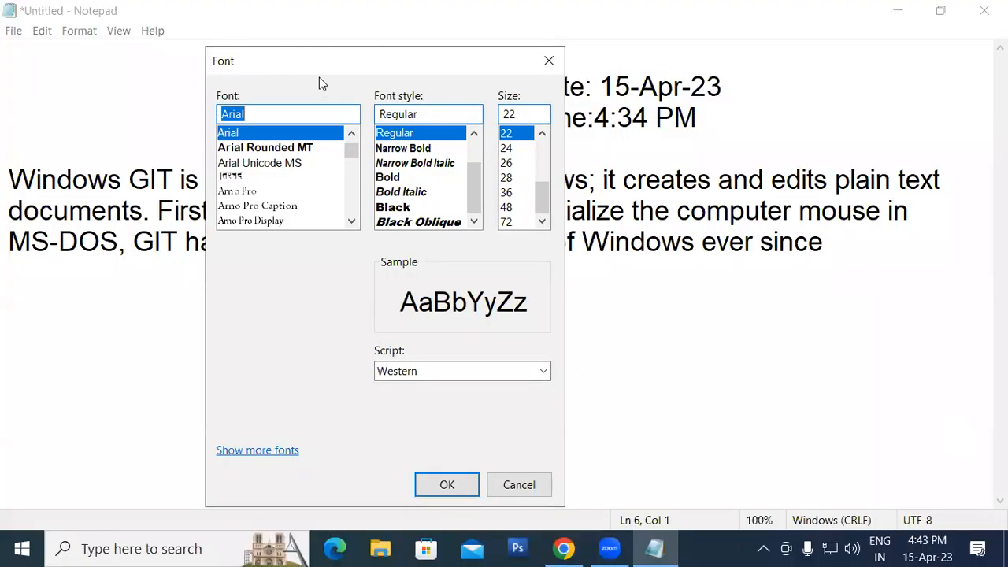
pyautogui.moveTo(319, 77); pyautogui.dragTo(389, 162)
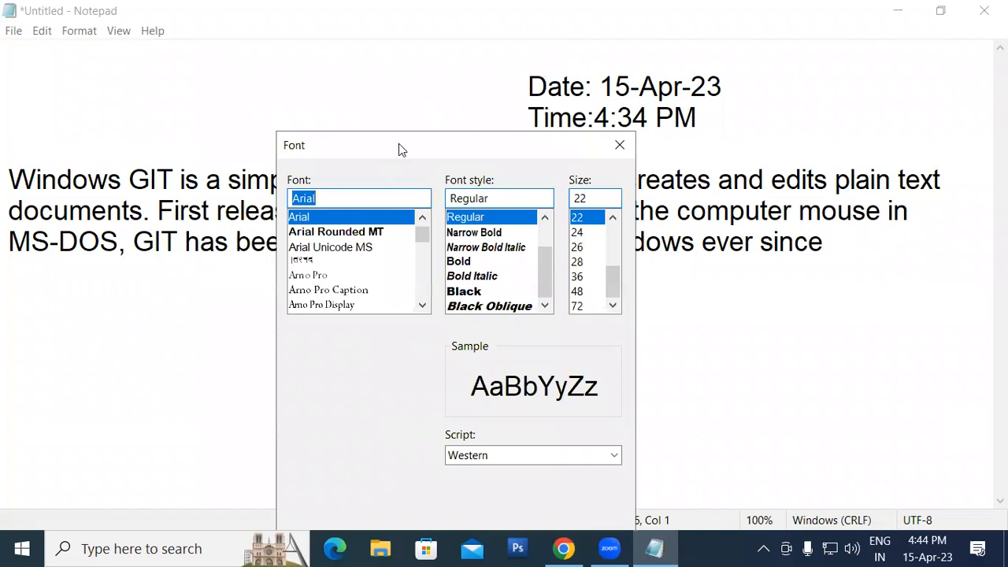
# - Preview Arial Rounded MT and Arno Pro Caption, and apply Arno Pro Display as the text font
pyautogui.moveTo(398, 145); pyautogui.dragTo(514, 77)
pyautogui.click(445, 165)
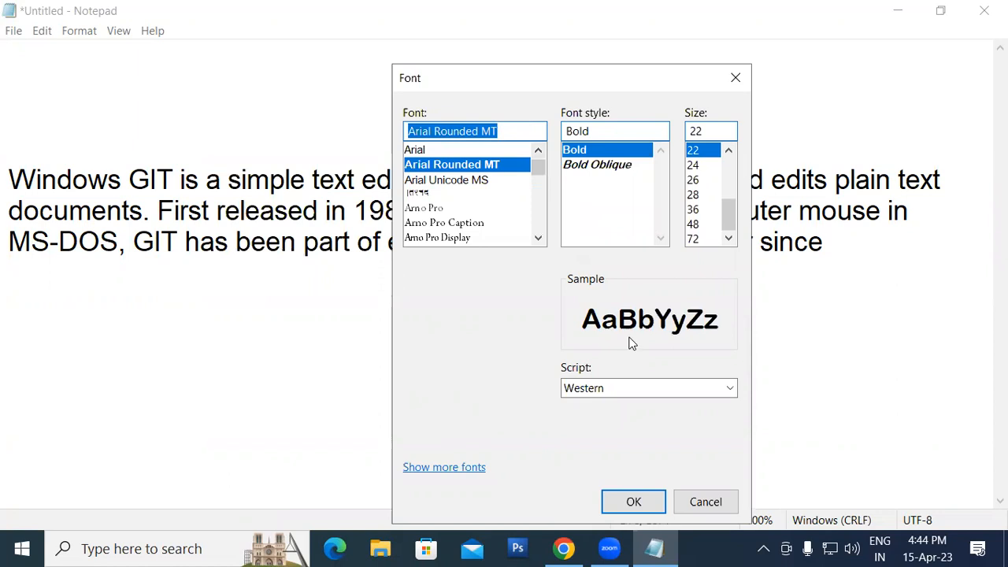
pyautogui.click(457, 222)
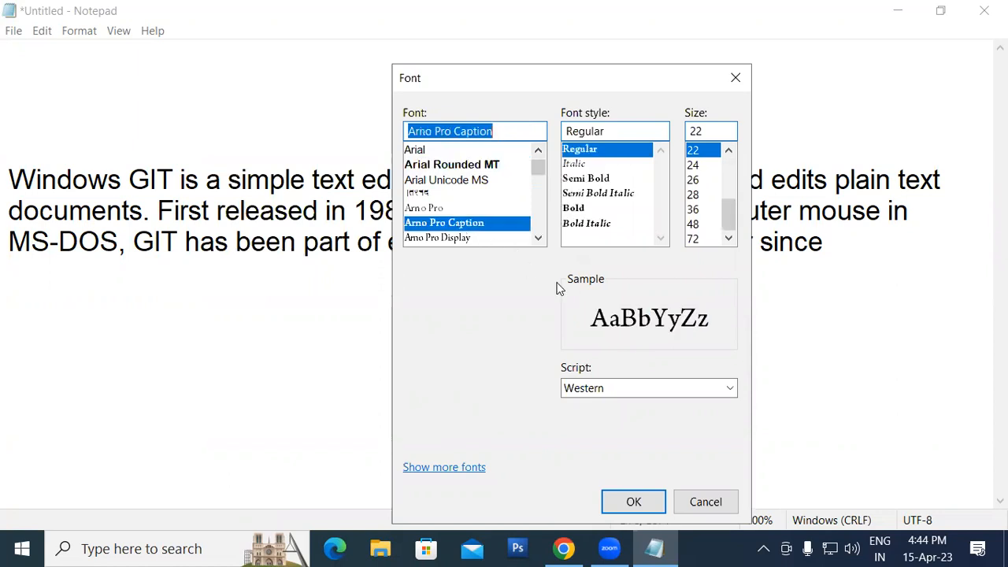
pyautogui.click(456, 237)
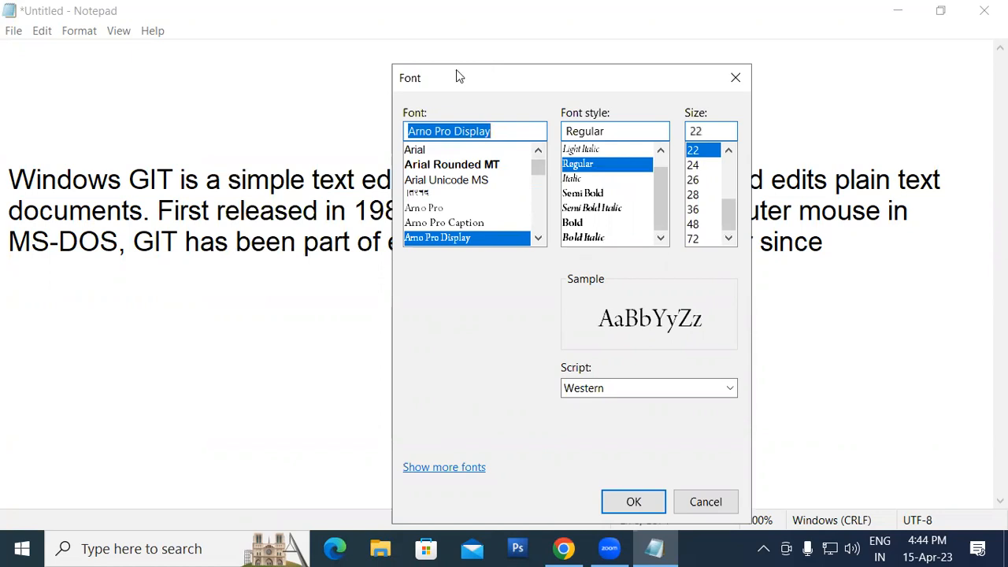
pyautogui.moveTo(455, 69); pyautogui.dragTo(283, 23)
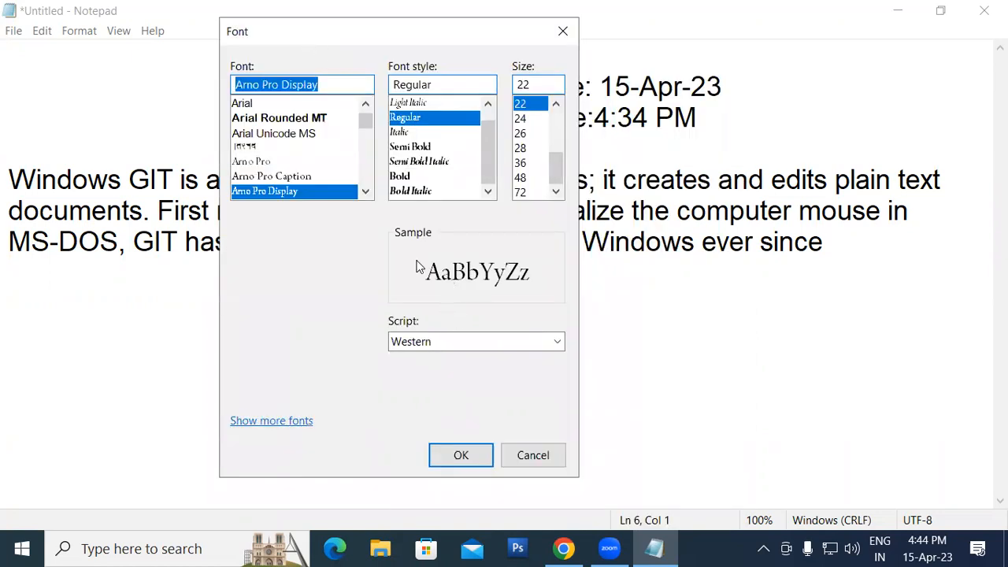
pyautogui.click(477, 455)
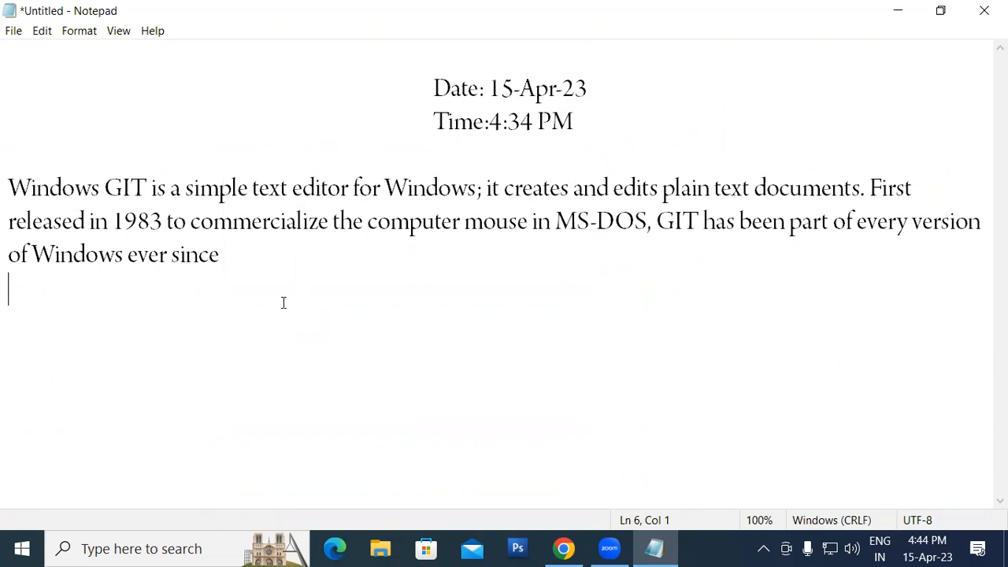
# - Preview the Bold style and apply Bold Italic as the font style of the text
pyautogui.click(81, 35)
pyautogui.click(97, 69)
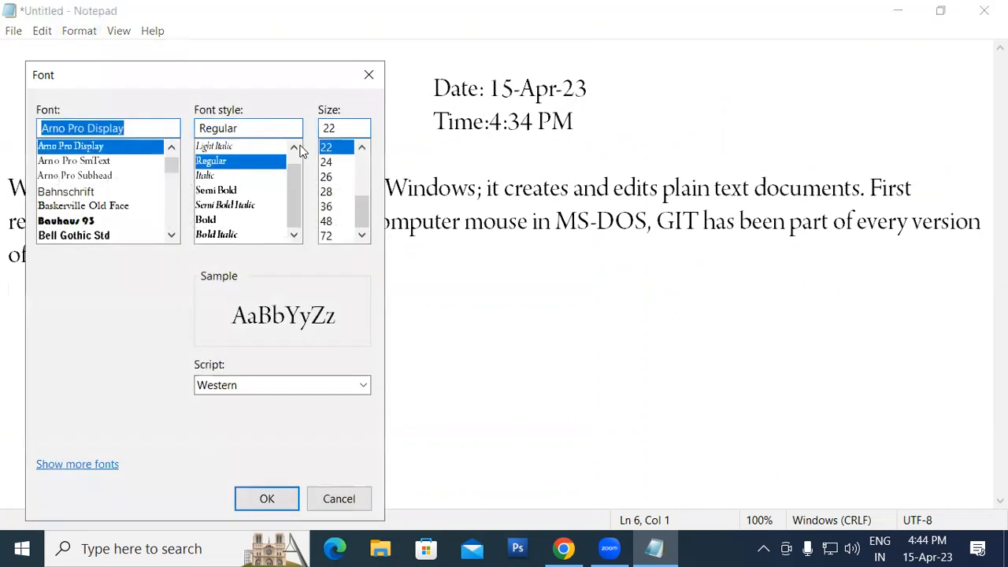
pyautogui.moveTo(257, 83); pyautogui.dragTo(461, 47)
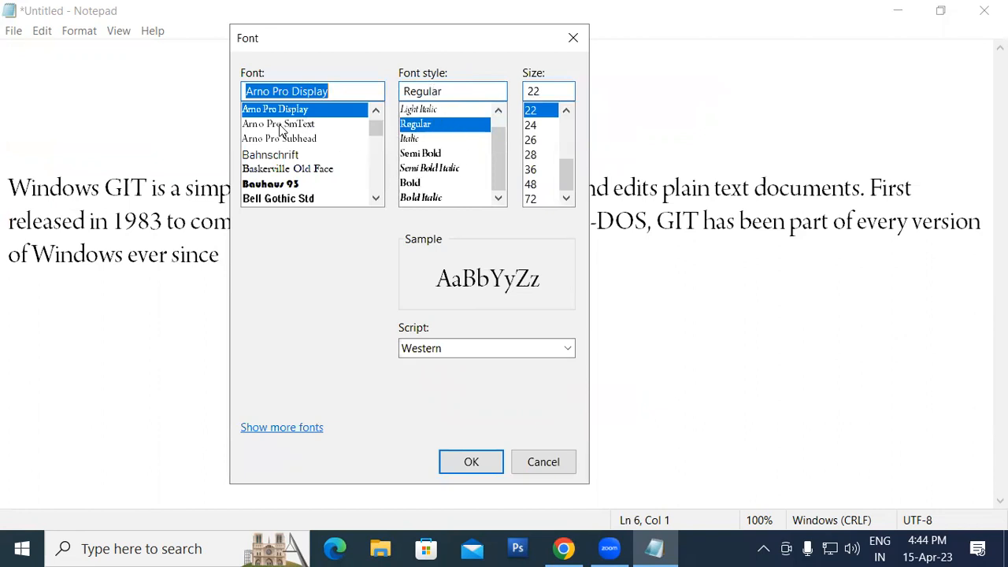
pyautogui.click(418, 184)
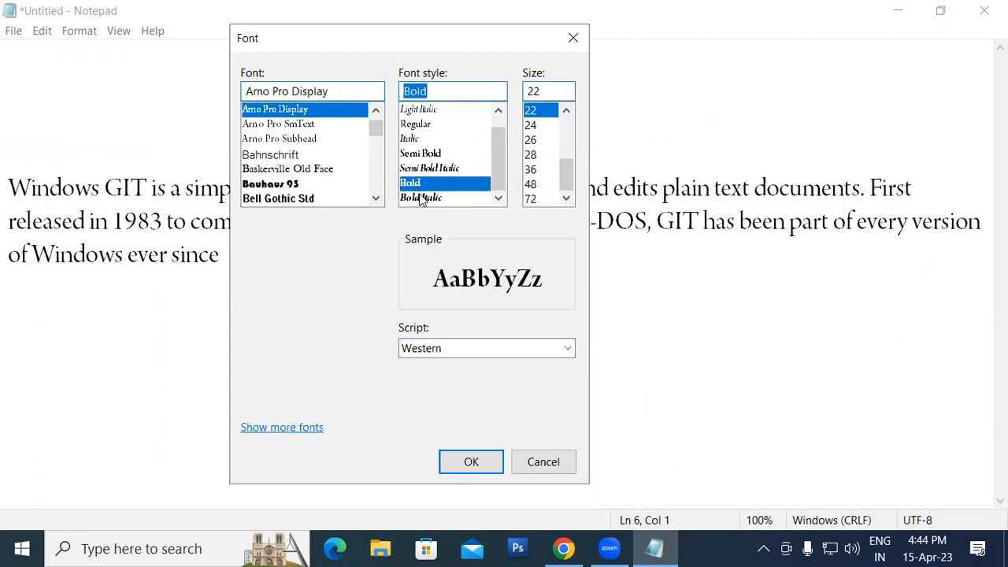
pyautogui.click(421, 199)
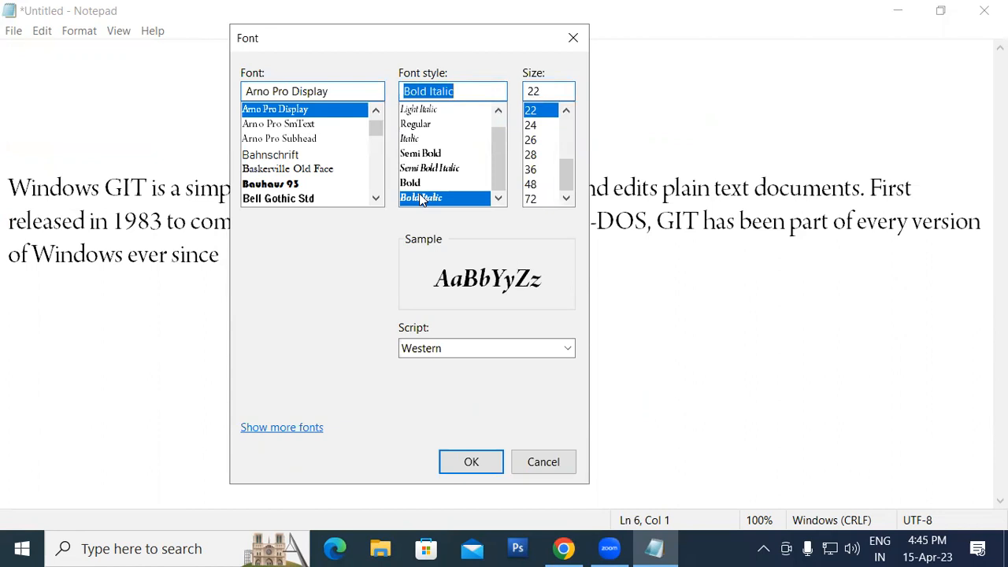
pyautogui.click(476, 456)
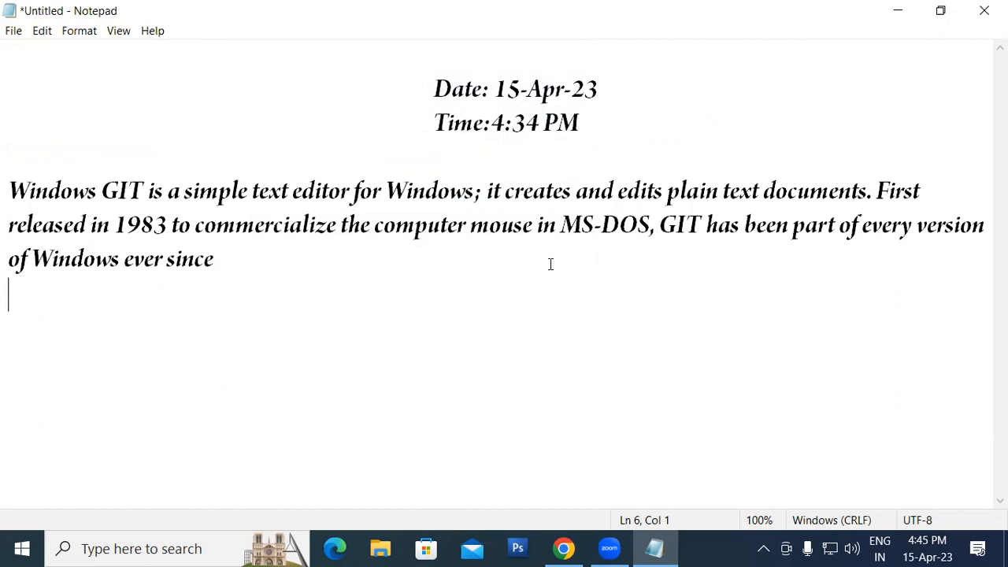
# - Set the font size of the text to 24 in the Font settings
pyautogui.click(92, 35)
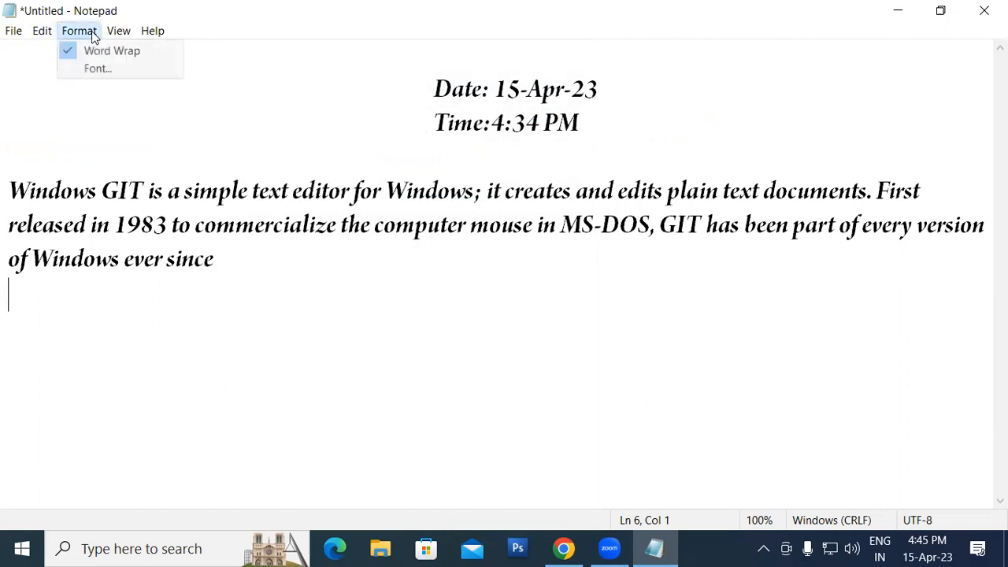
pyautogui.click(109, 68)
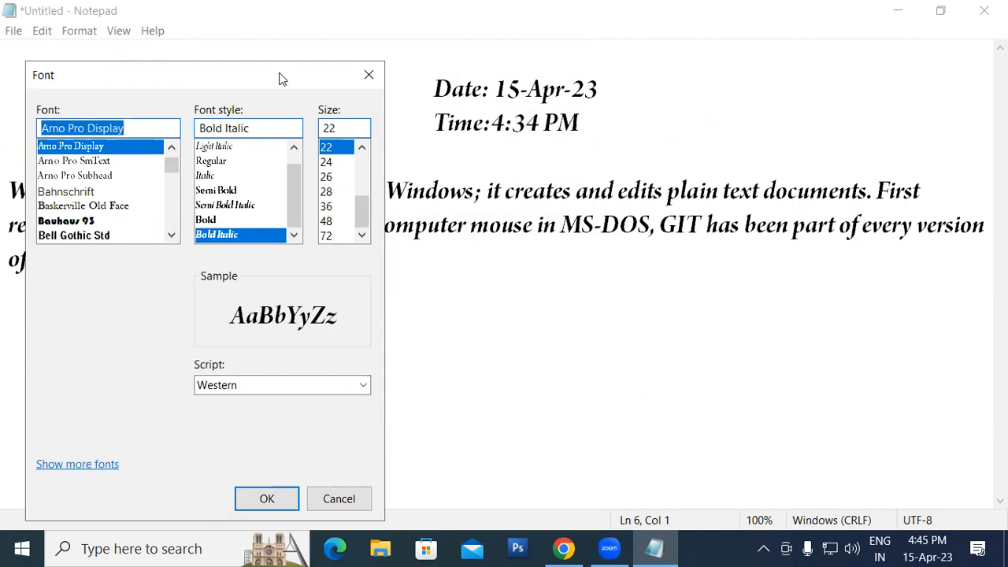
pyautogui.moveTo(281, 77); pyautogui.dragTo(263, 37)
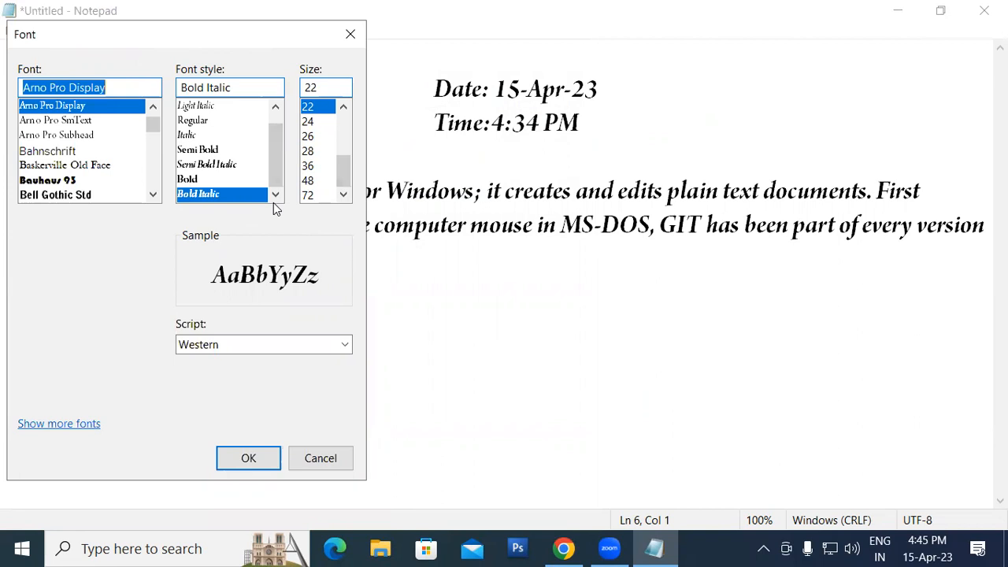
pyautogui.click(308, 121)
pyautogui.click(260, 449)
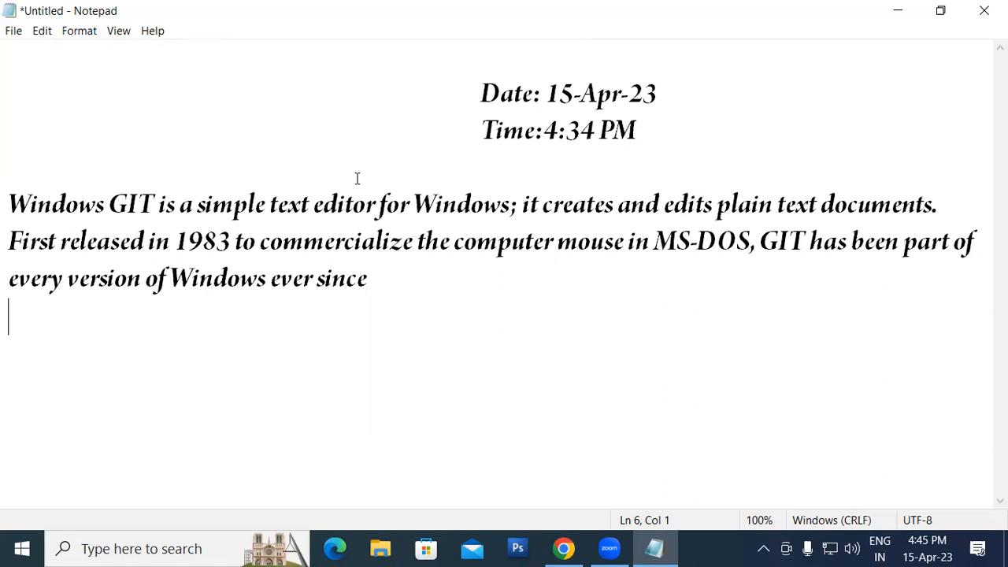
# - Select the word "Windows" at the start of the paragraph and apply font size 48
pyautogui.moveTo(481, 92); pyautogui.dragTo(666, 103)
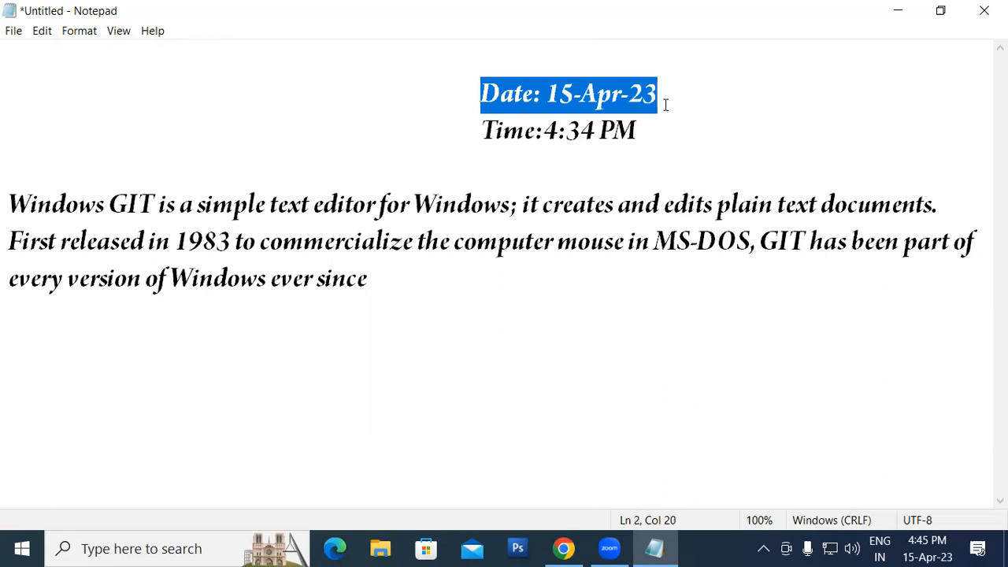
pyautogui.moveTo(480, 130); pyautogui.dragTo(638, 135)
pyautogui.click(145, 214)
pyautogui.moveTo(9, 205); pyautogui.dragTo(105, 207)
pyautogui.click(81, 33)
pyautogui.click(97, 66)
pyautogui.click(324, 222)
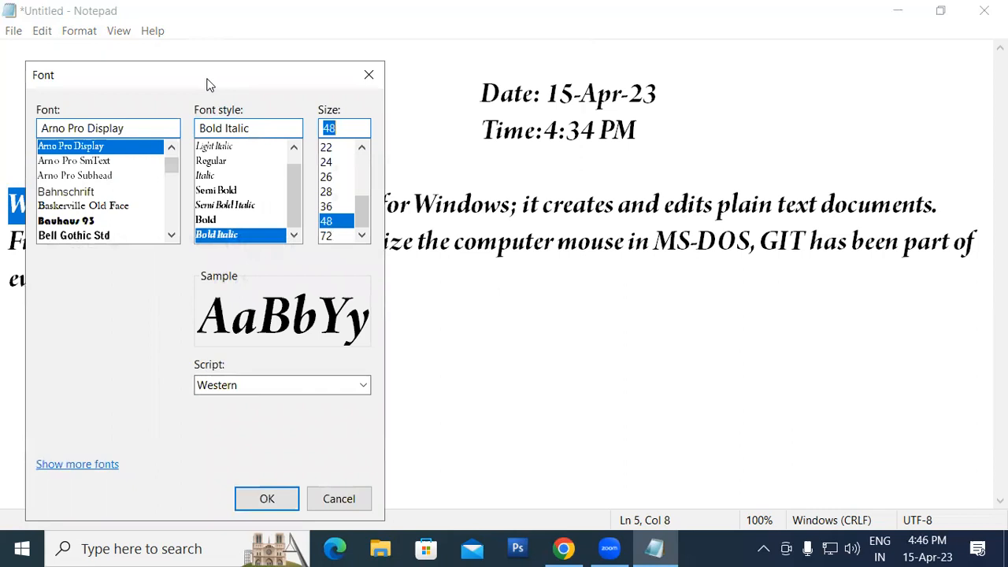
pyautogui.moveTo(209, 84); pyautogui.dragTo(292, 21)
pyautogui.click(348, 437)
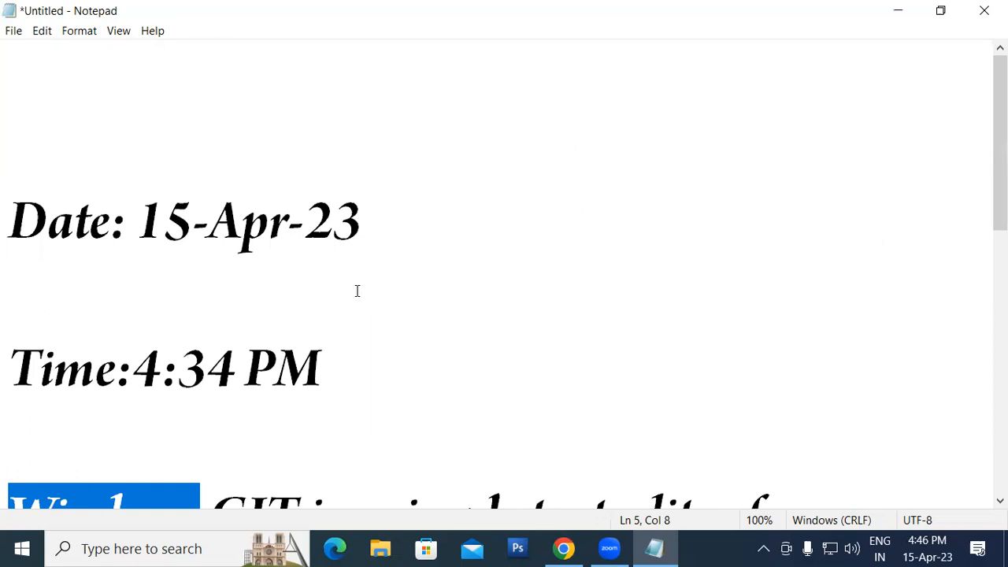
pyautogui.click(93, 36)
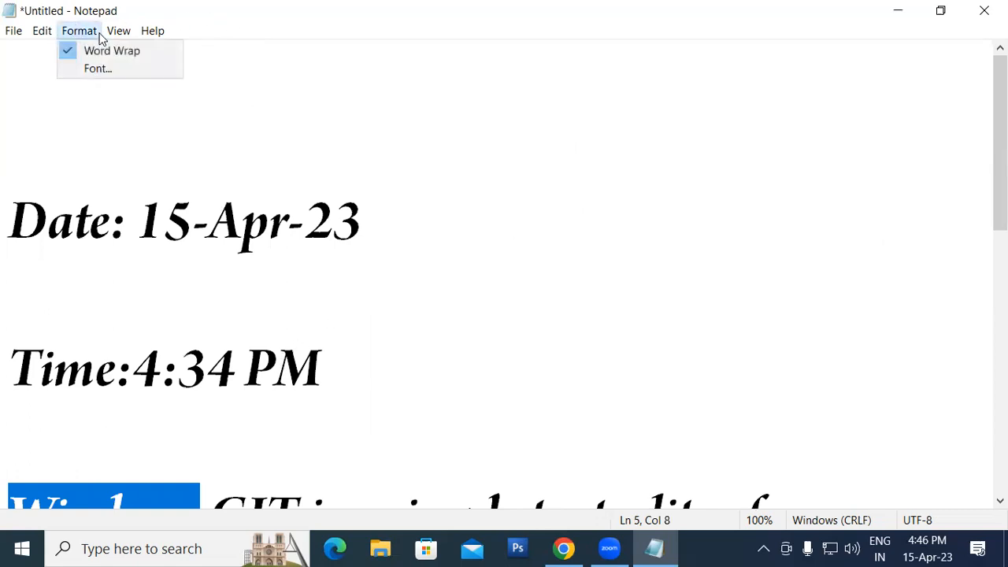
pyautogui.click(108, 70)
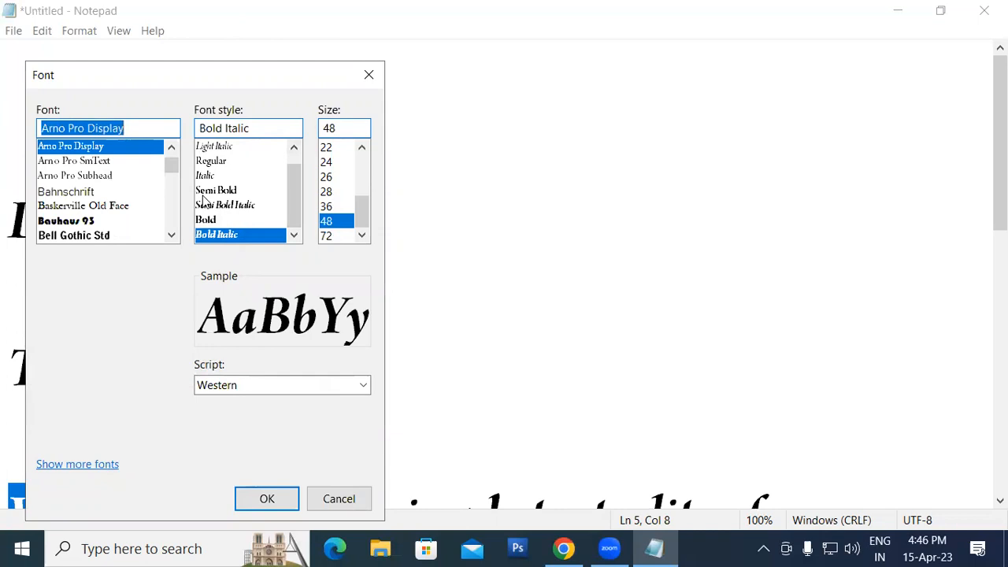
pyautogui.click(368, 75)
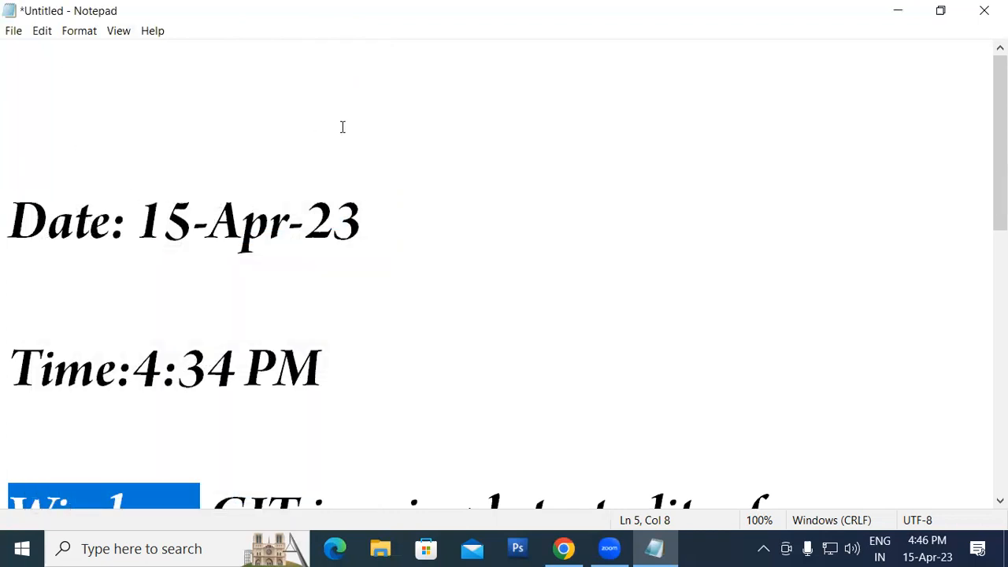
# - Close the untitled document without saving its changes and return to the desktop
pyautogui.click(984, 10)
pyautogui.click(534, 279)
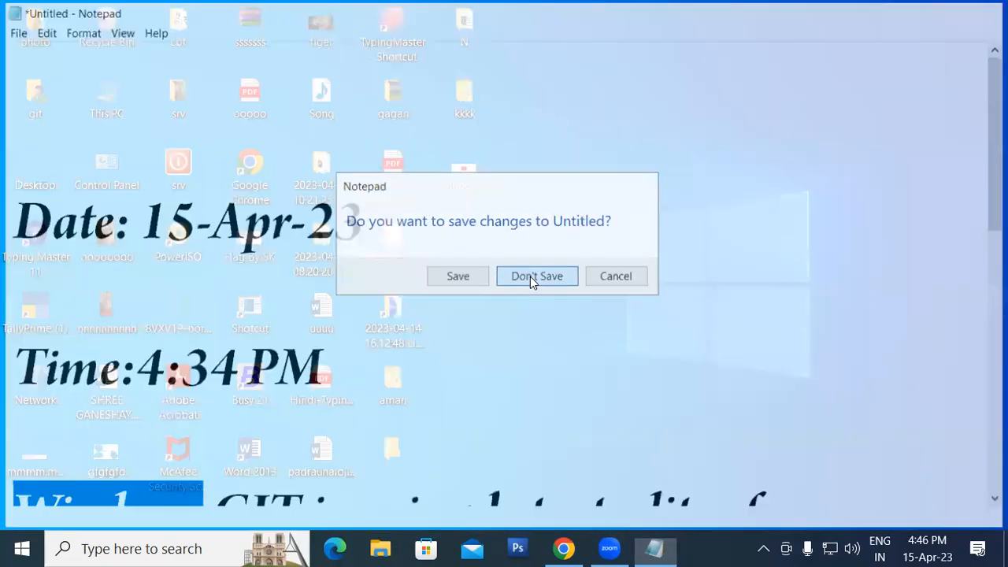
pyautogui.rightClick(564, 166)
pyautogui.click(607, 212)
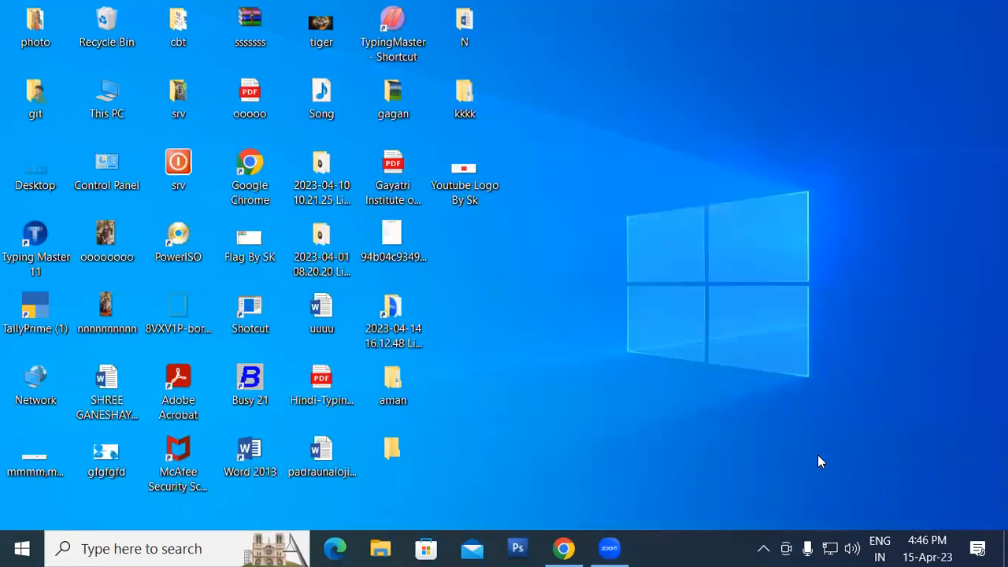